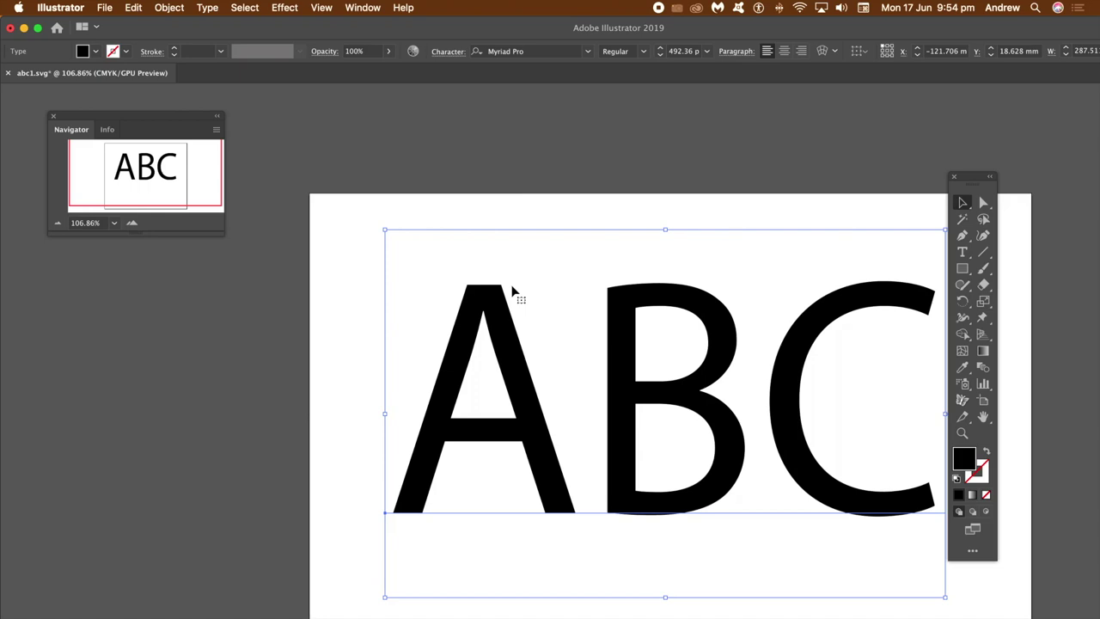
Delete the ABC text and type 'CFY' as a new text object on the artboard
key(Delete)
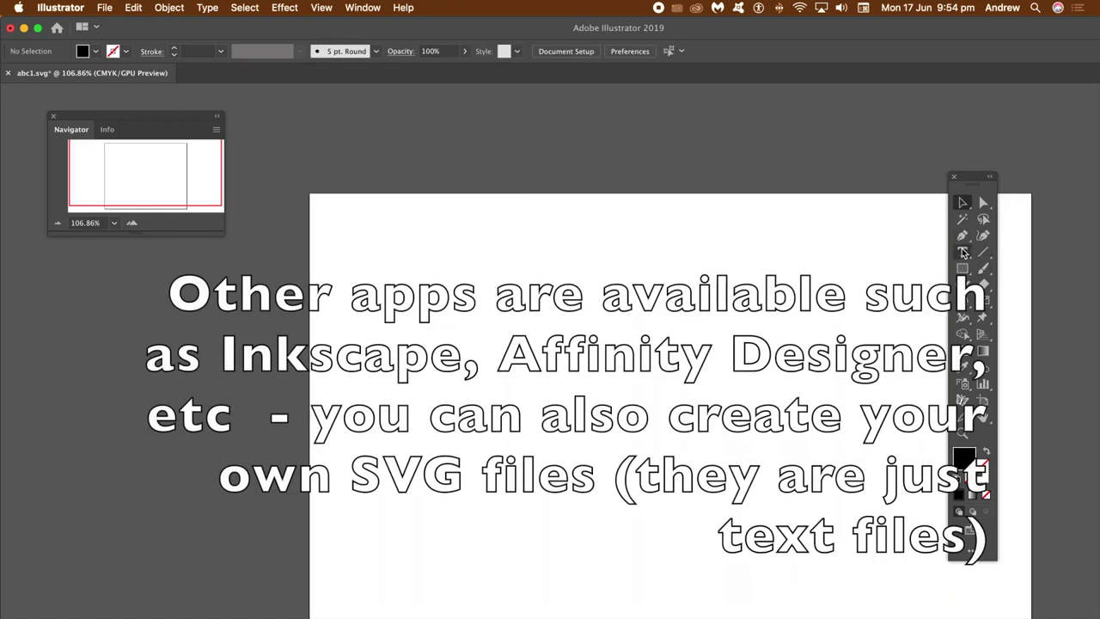
click(963, 251)
click(419, 415)
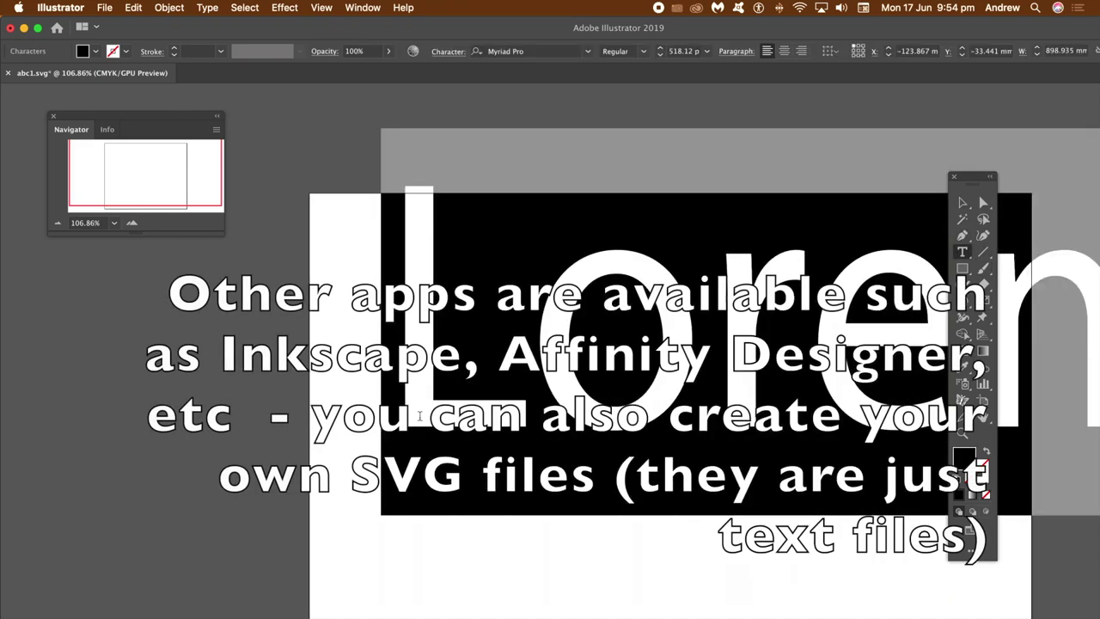
text(C)
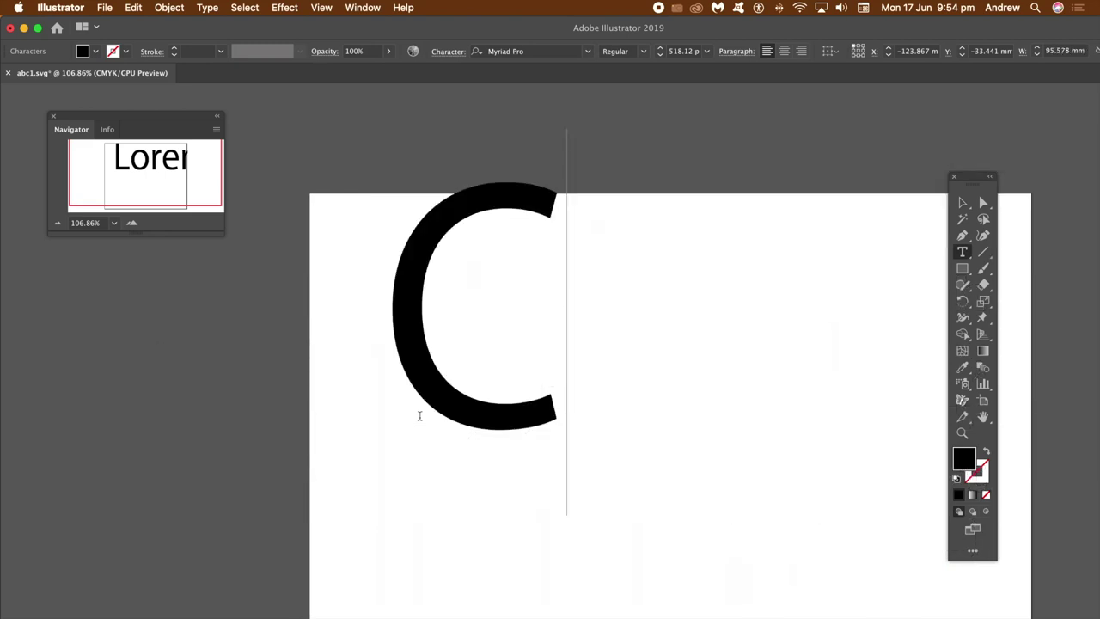
text(F)
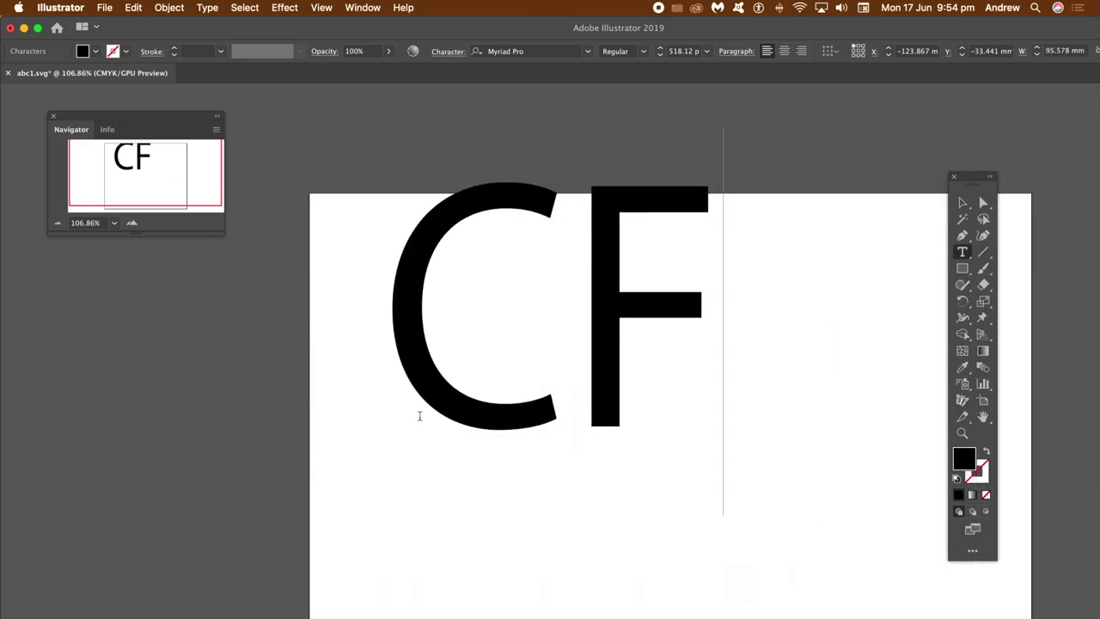
text(Y)
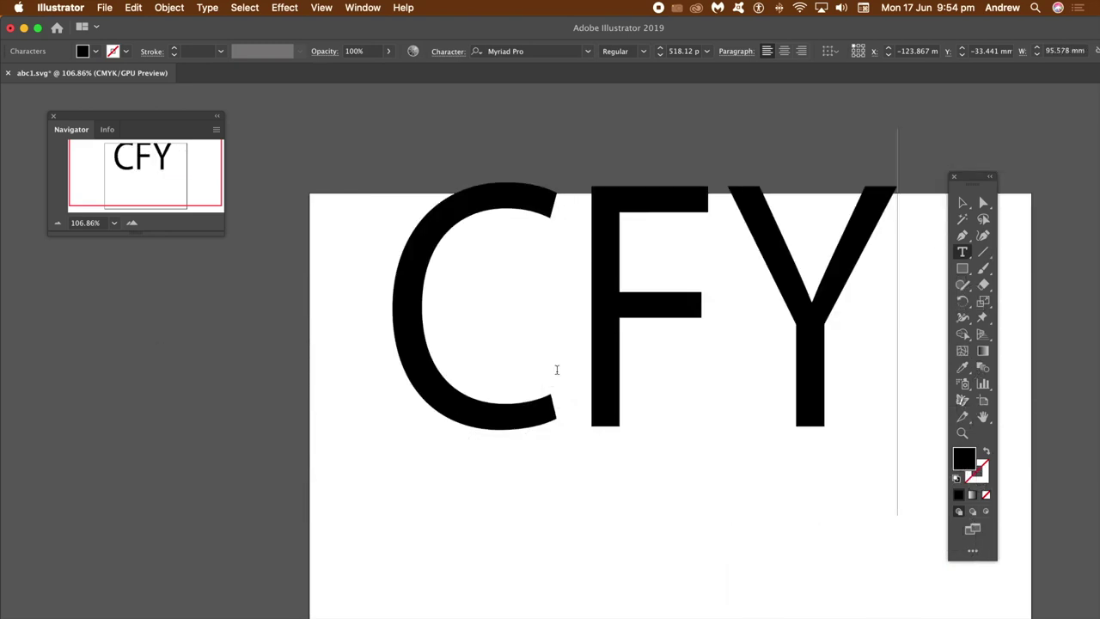
key(Escape)
Set the CFY text in Arial Black and scale it to 448.16 pt within the artboard
drag(866, 216, 866, 286)
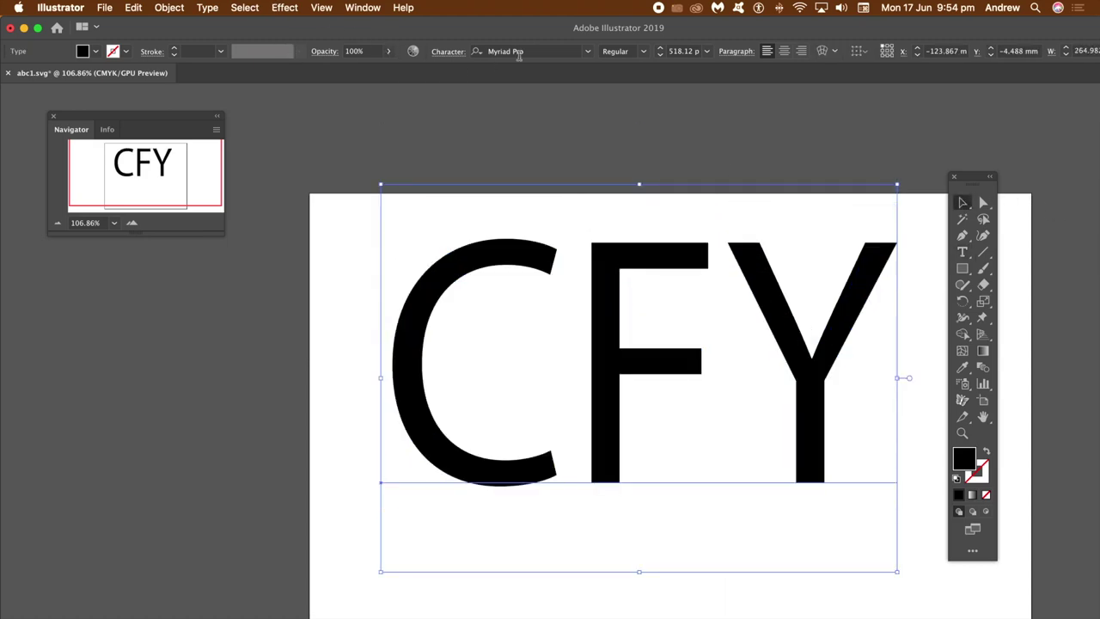
click(587, 52)
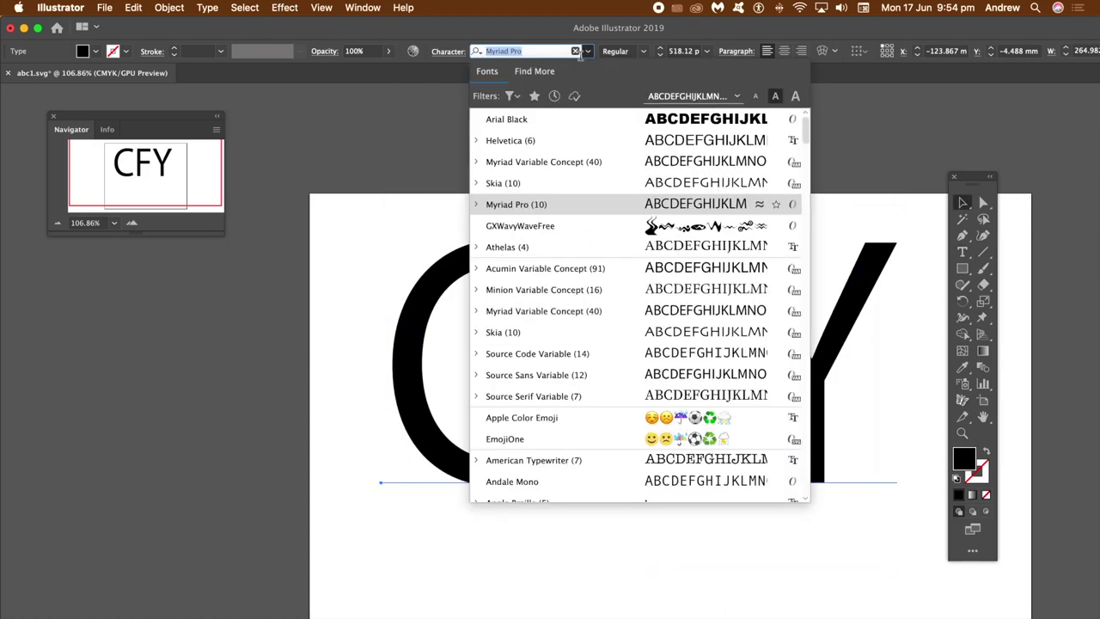
click(527, 125)
drag(382, 177, 512, 234)
drag(727, 306, 555, 299)
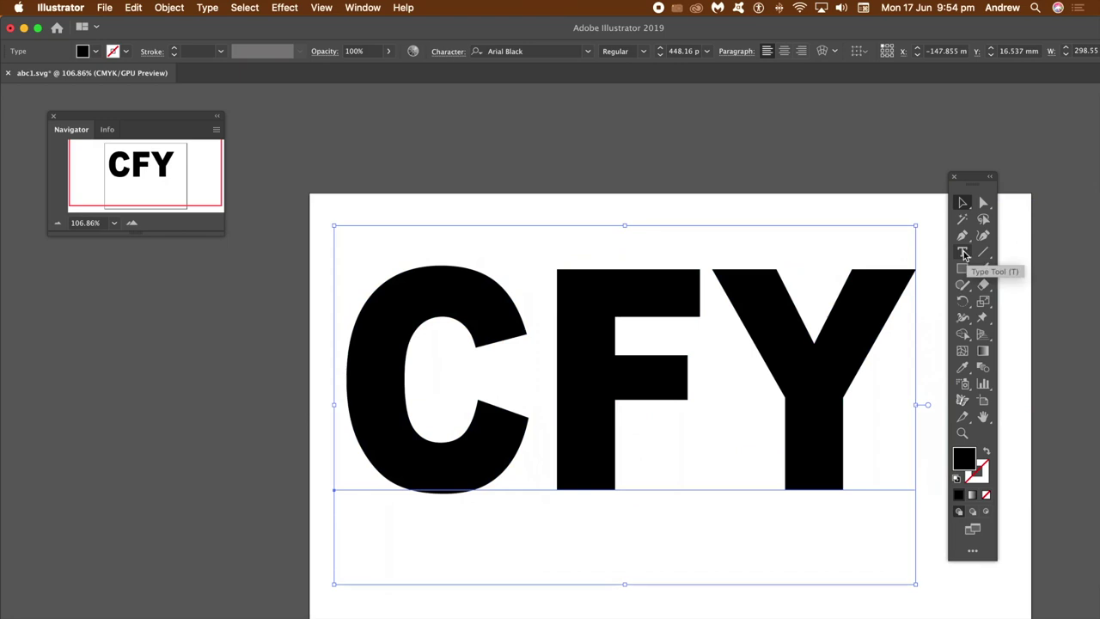
Expand the CFY text into grouped outlines, keeping Object and Fill checked
click(169, 7)
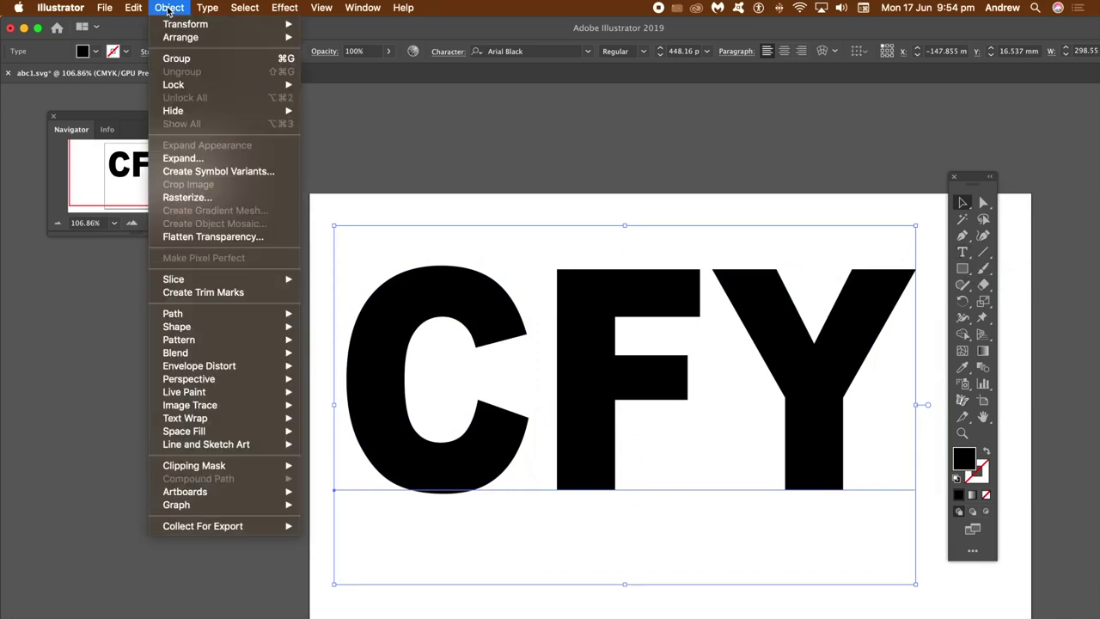
click(190, 160)
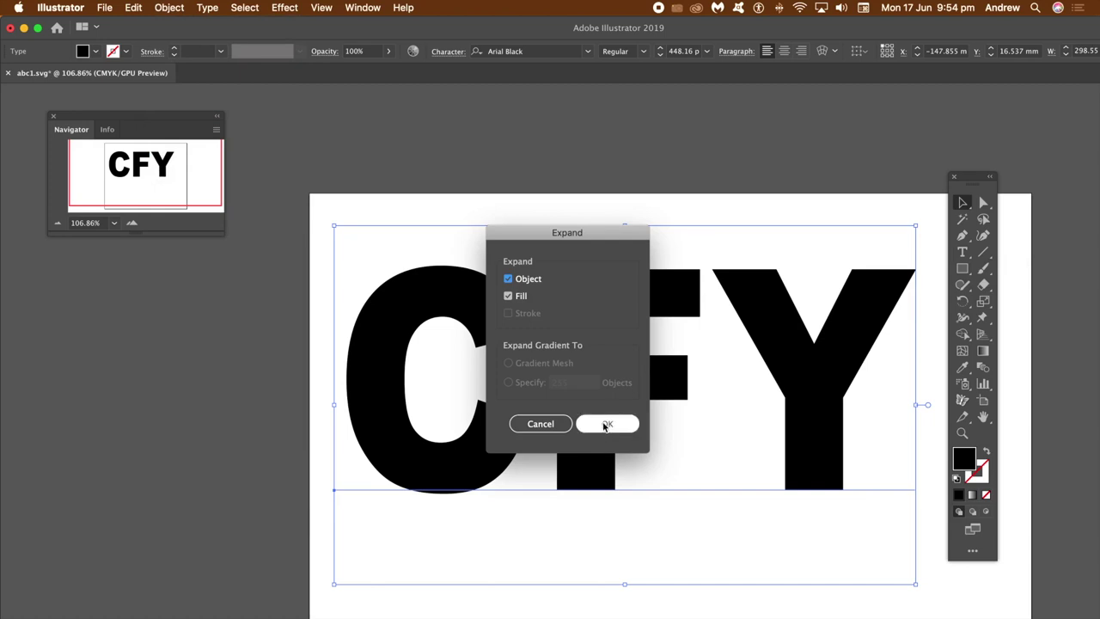
click(607, 423)
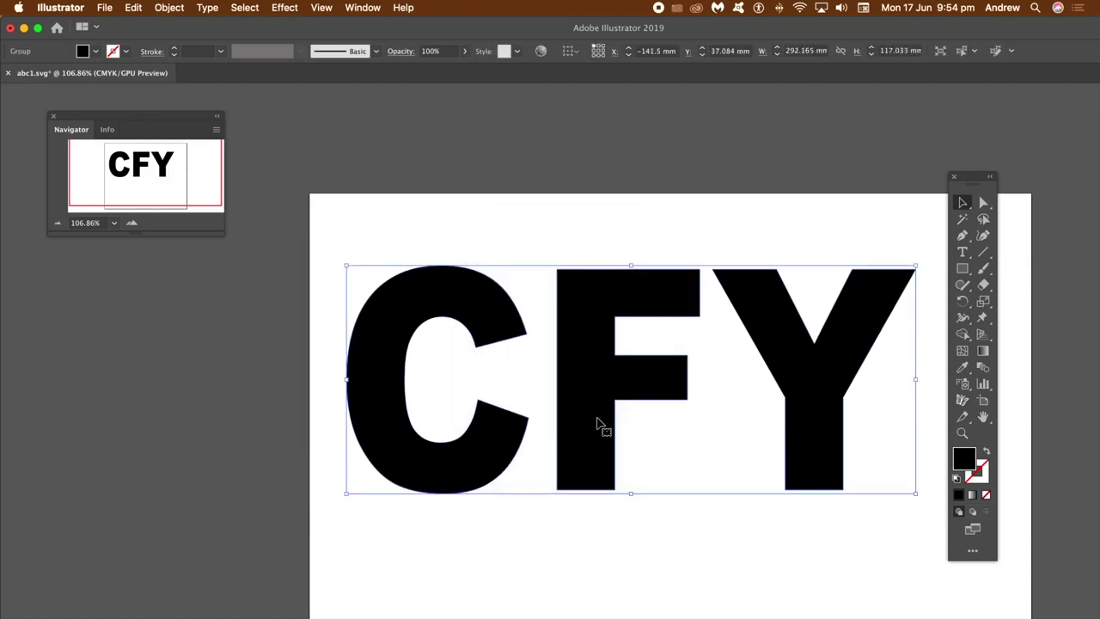
click(104, 8)
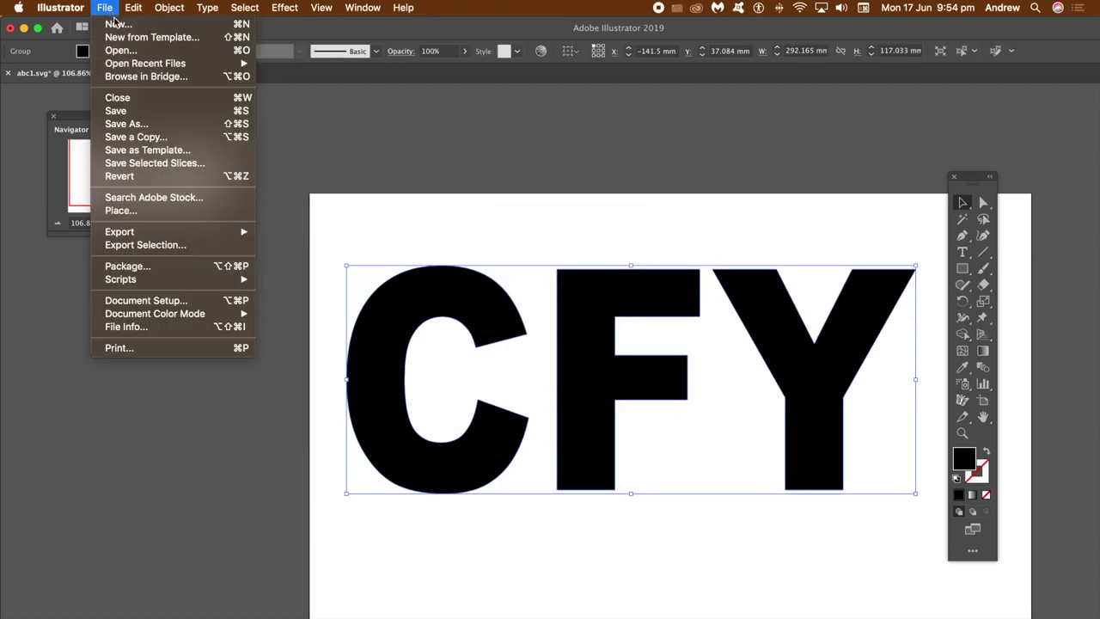
Save the artwork as abc2.svg in SVG format with type converted to outlines
mouse_move(134, 233)
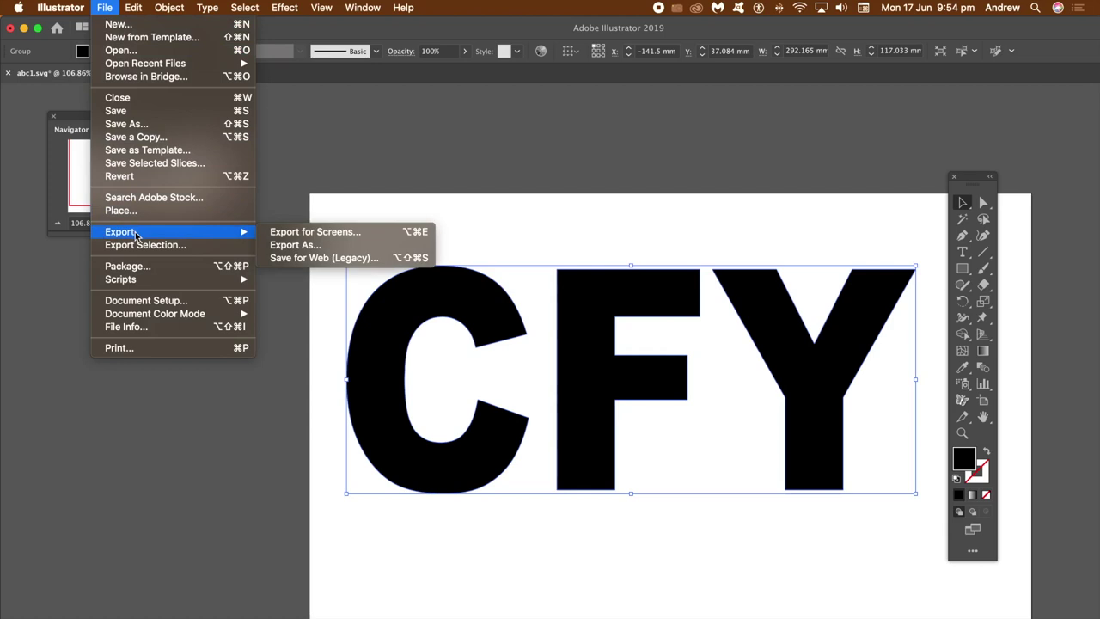
click(142, 126)
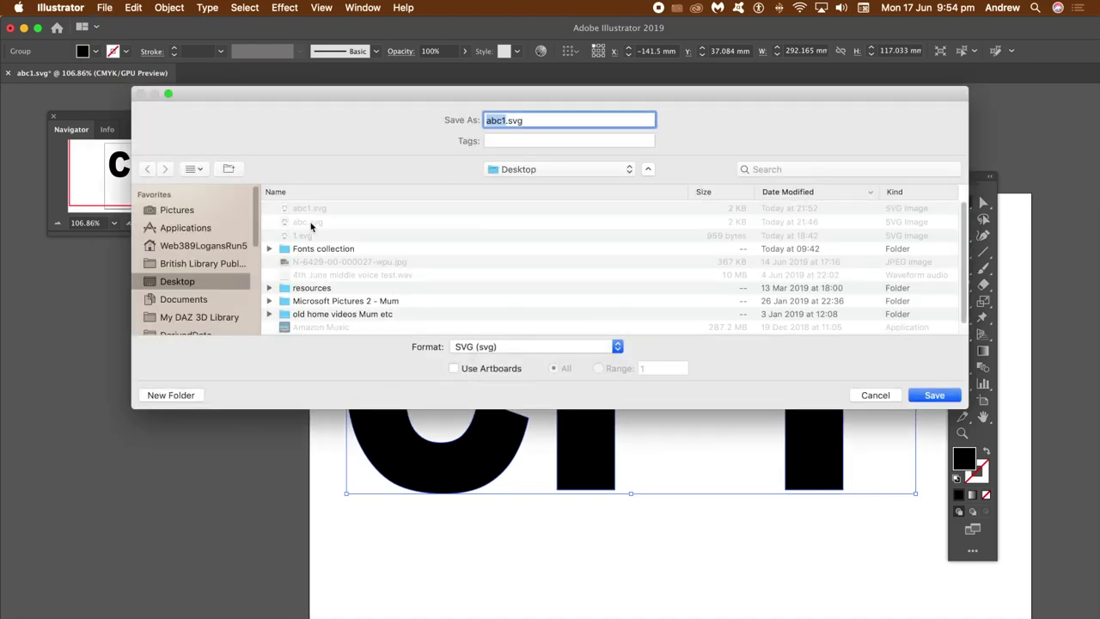
click(493, 345)
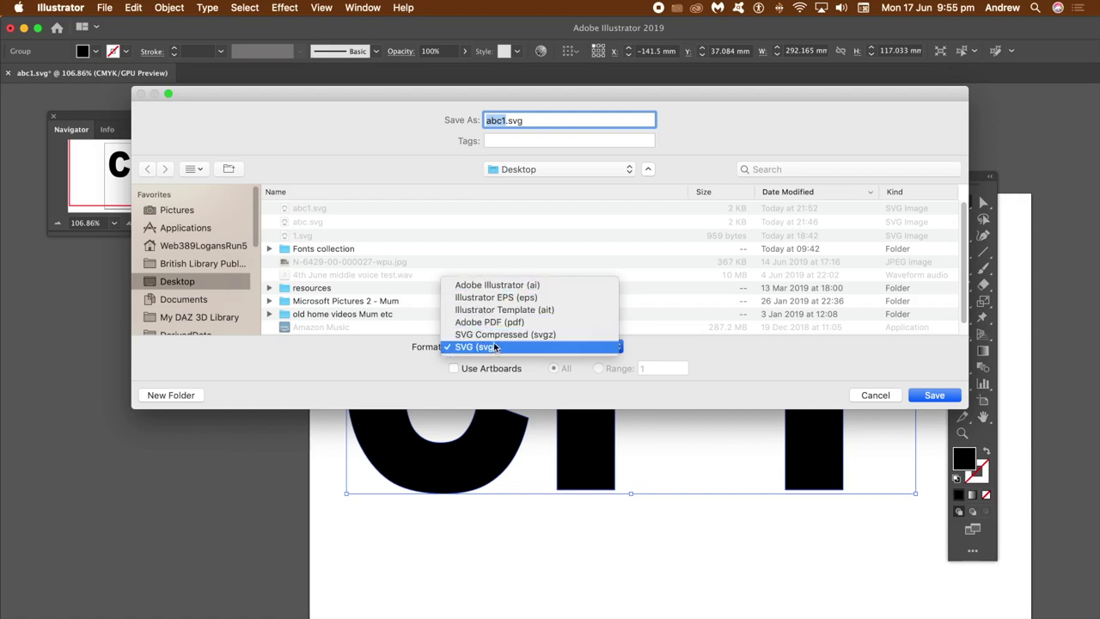
click(494, 346)
click(315, 210)
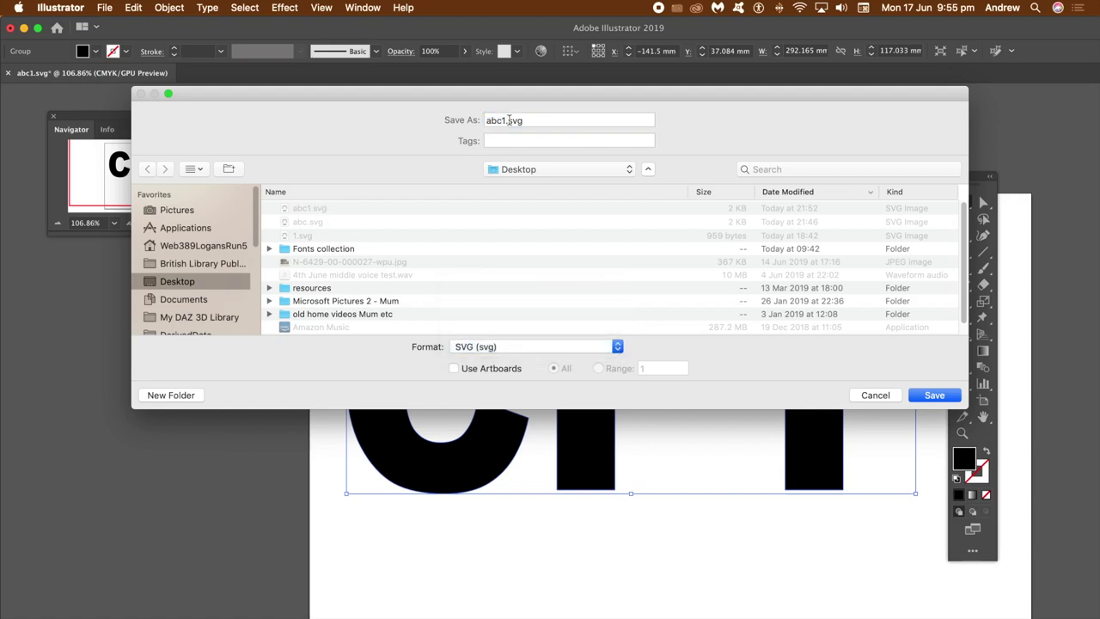
click(505, 121)
key(BackSpace)
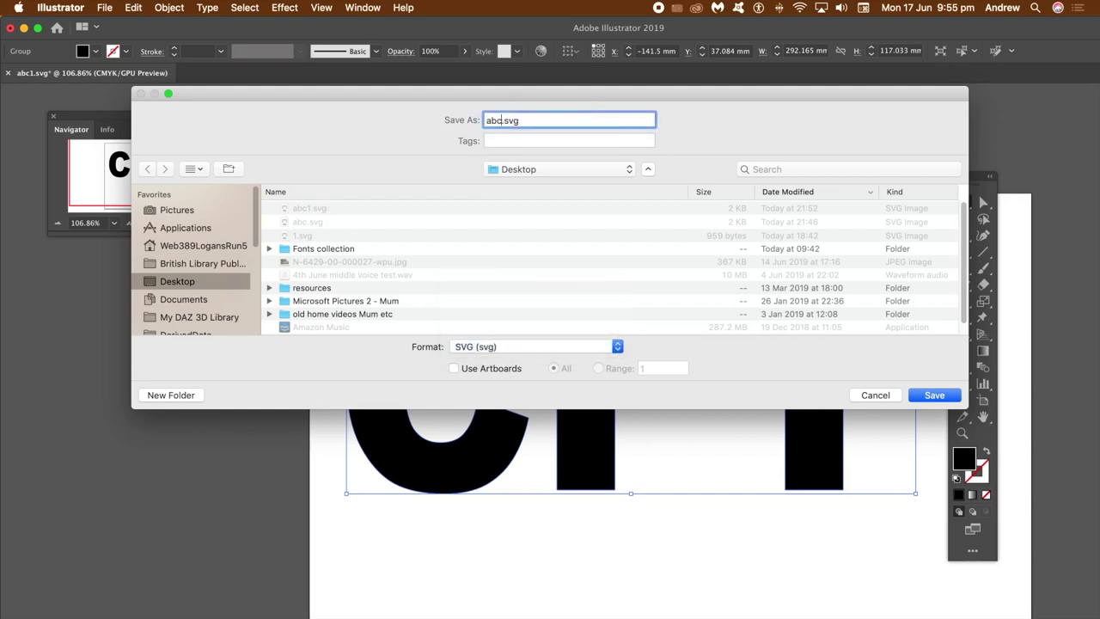
text(2)
click(932, 396)
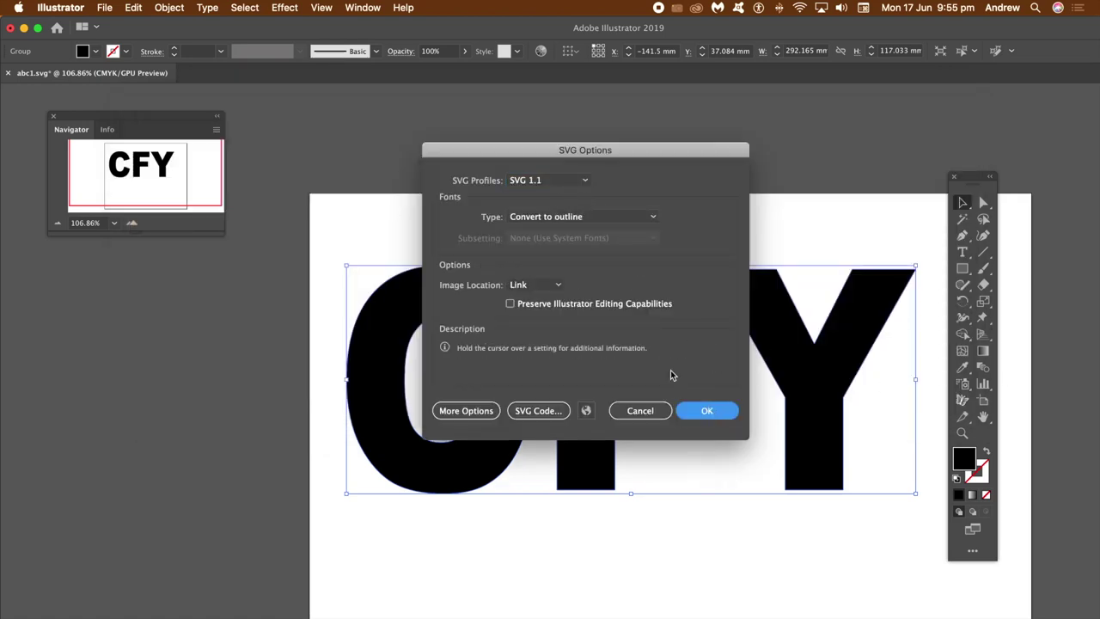
click(708, 410)
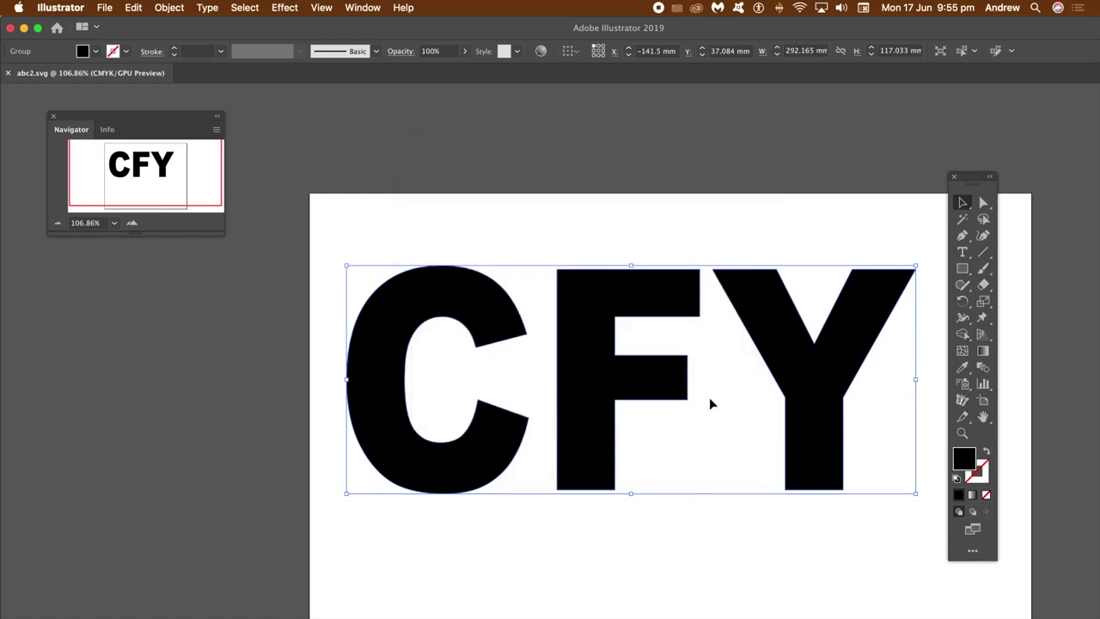
Switch to Flame Painter 4 and import abc2.svg from the Desktop onto the canvas
key(super+Tab)
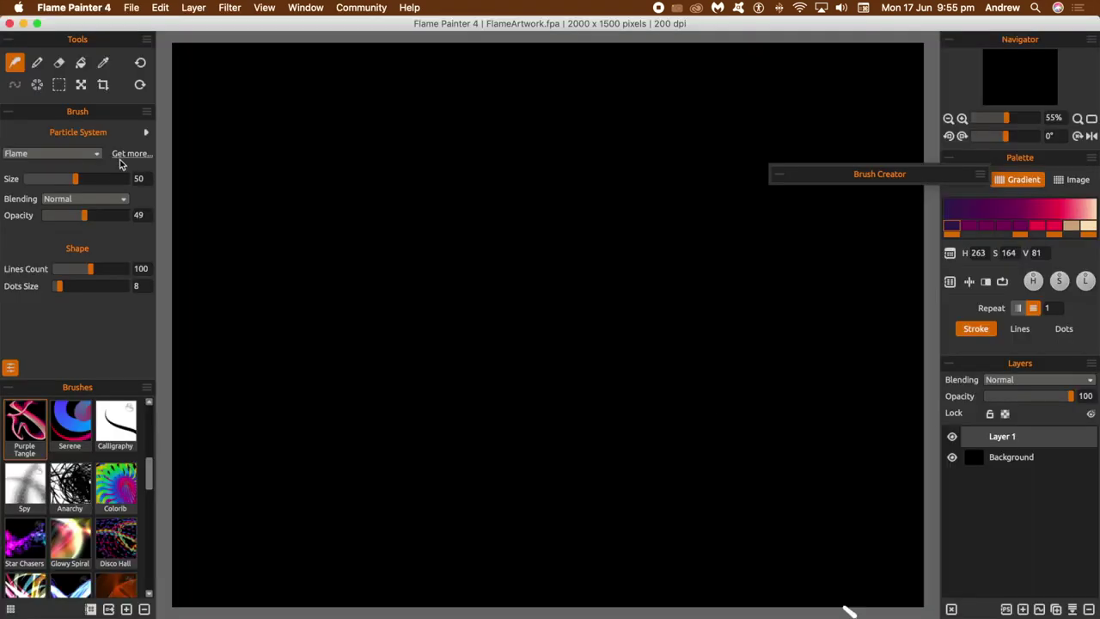
drag(847, 606, 107, 15)
click(132, 7)
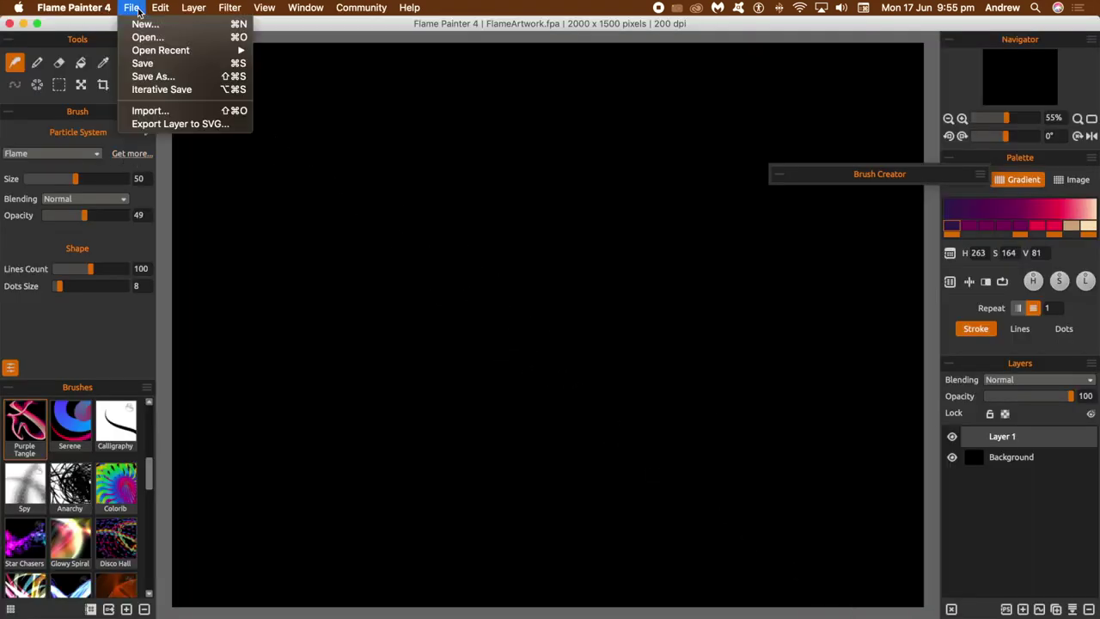
click(199, 116)
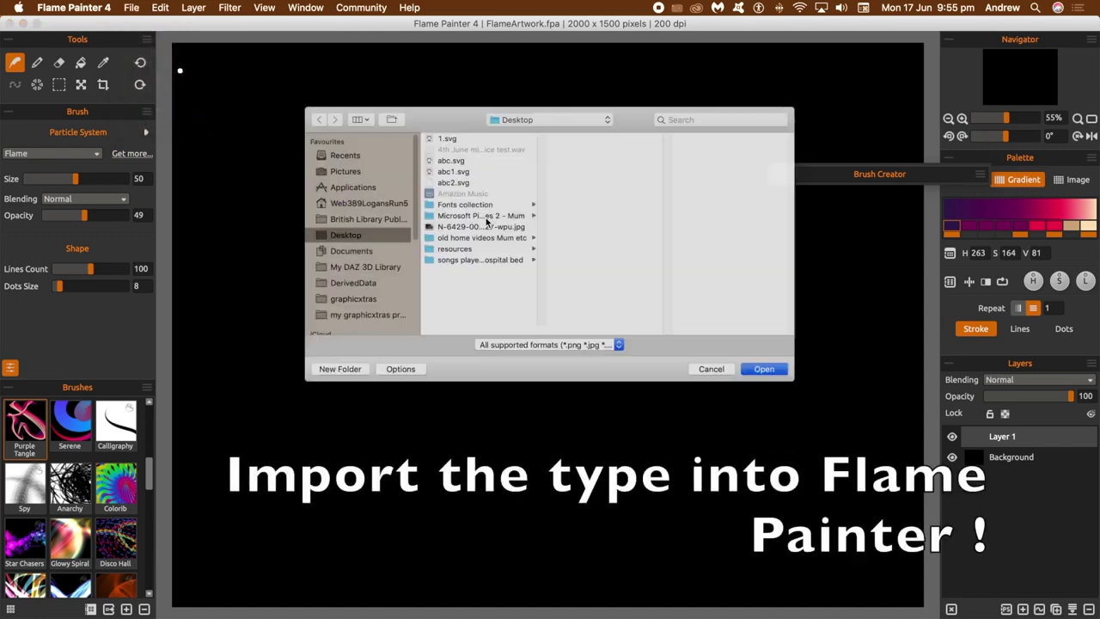
click(441, 176)
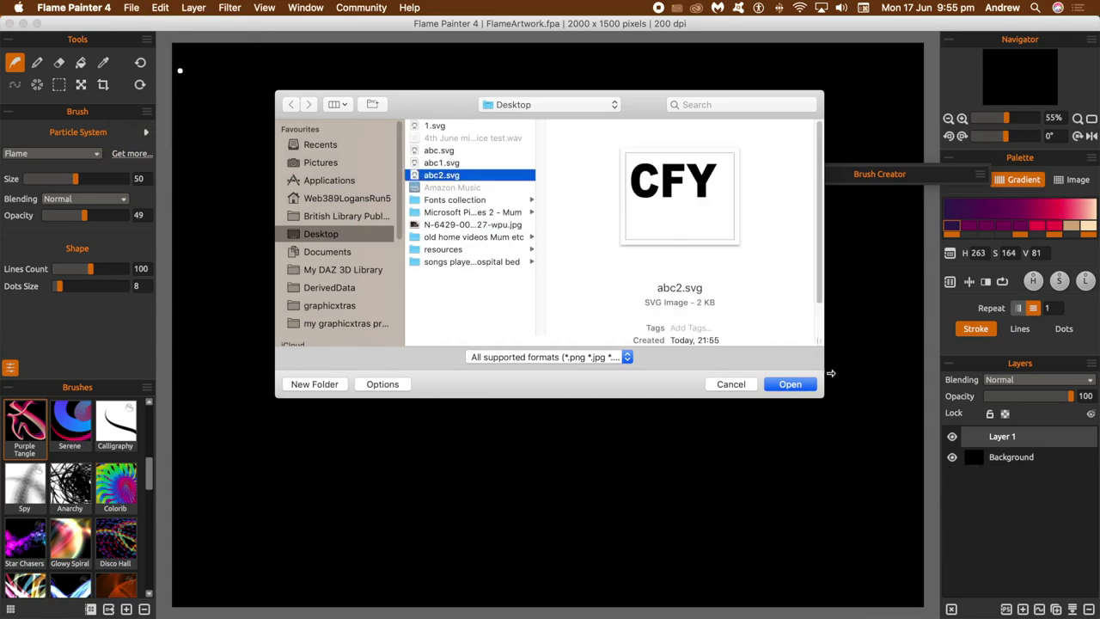
click(792, 385)
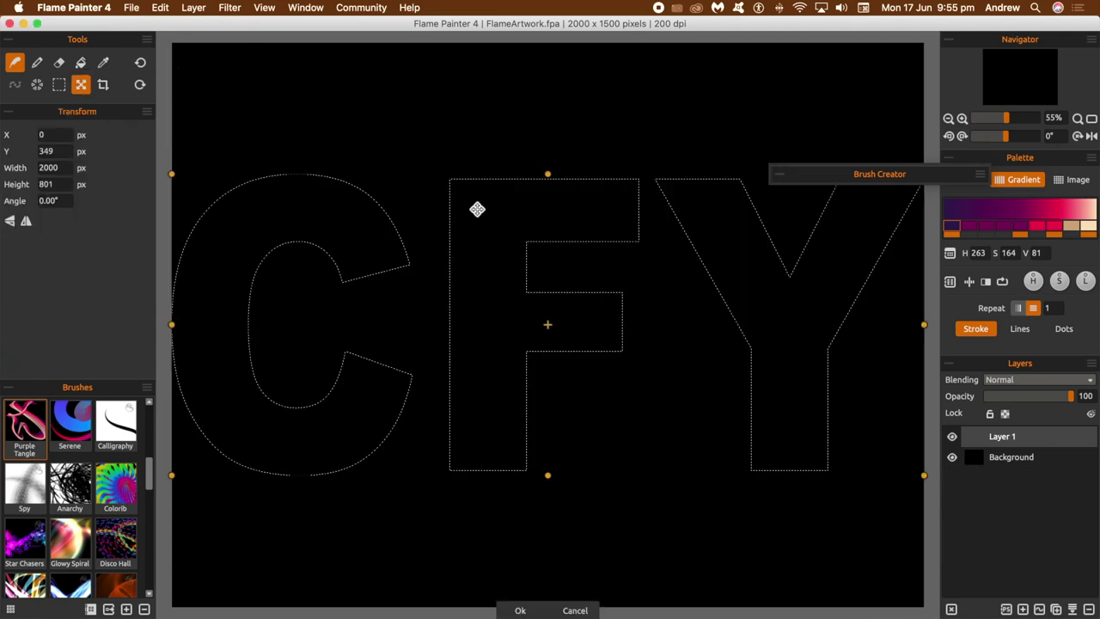
Scale the CFY outline to 1861 × 750 px, tilt it 21.18°, and confirm placement
drag(172, 174, 370, 128)
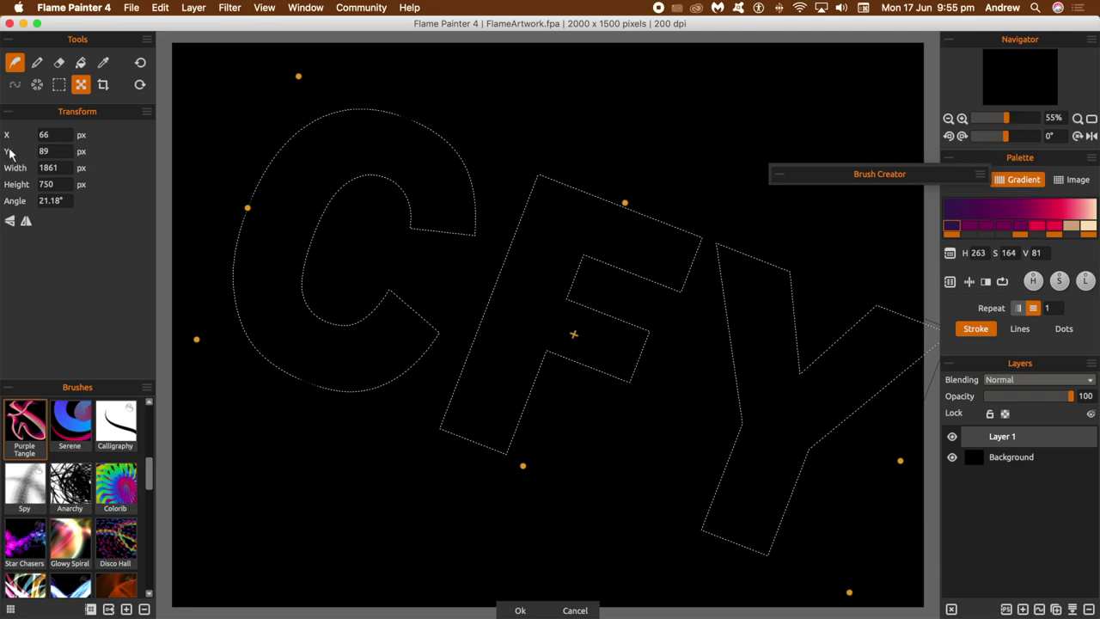
click(522, 609)
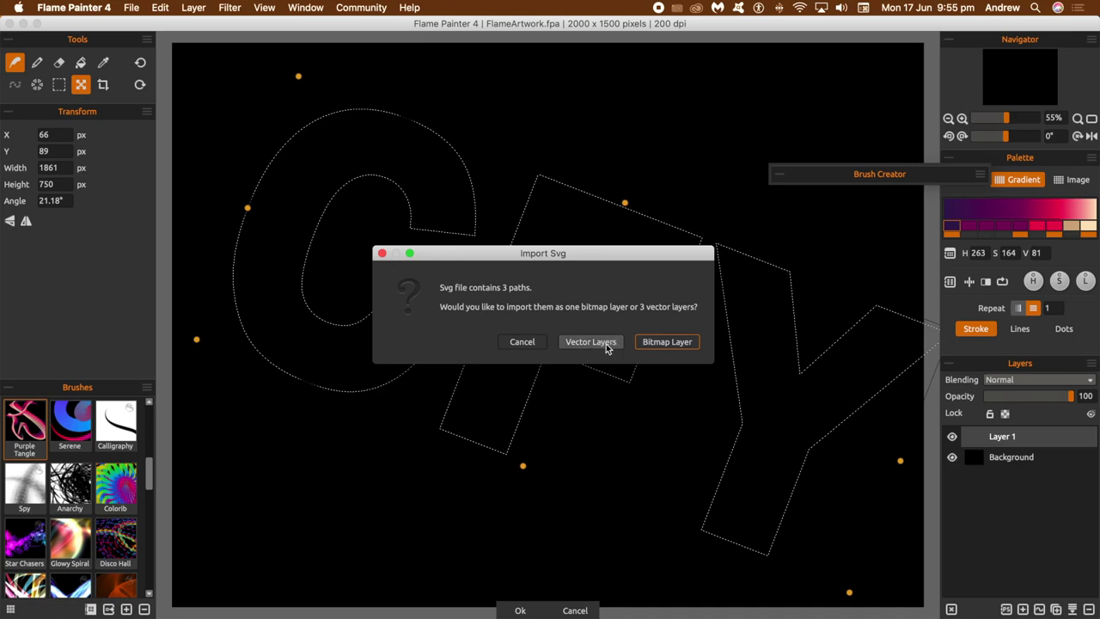
Import the SVG as vector layers, select layer abc2, and pick the Glowy Spiral brush
click(590, 342)
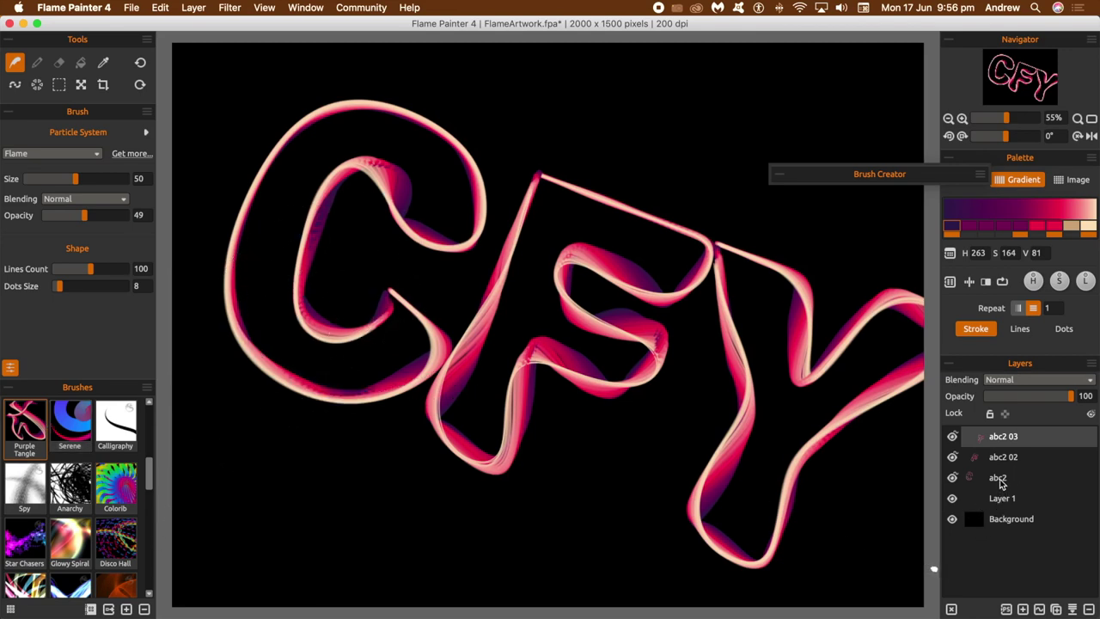
click(999, 479)
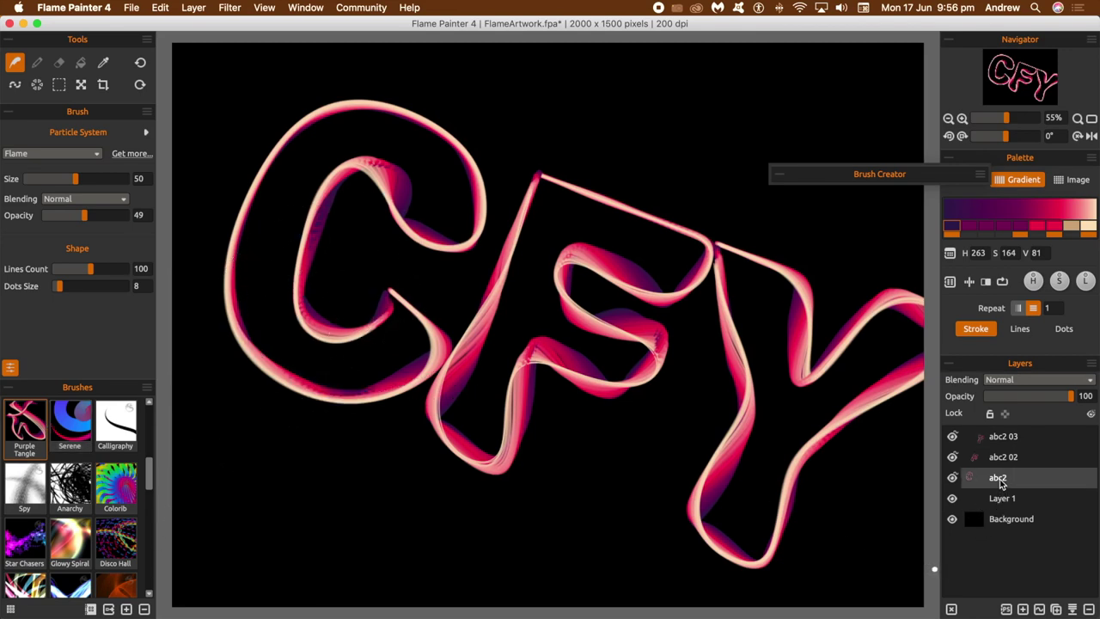
click(83, 547)
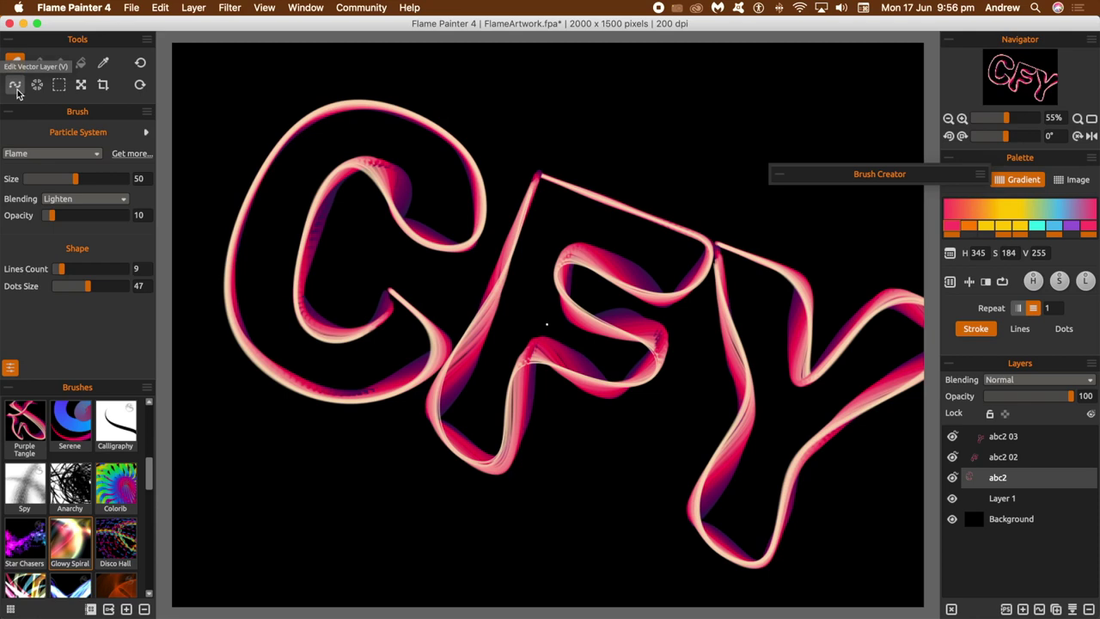
Apply Glowy Spiral to the C on layer abc2 and drag three of its path points
click(15, 86)
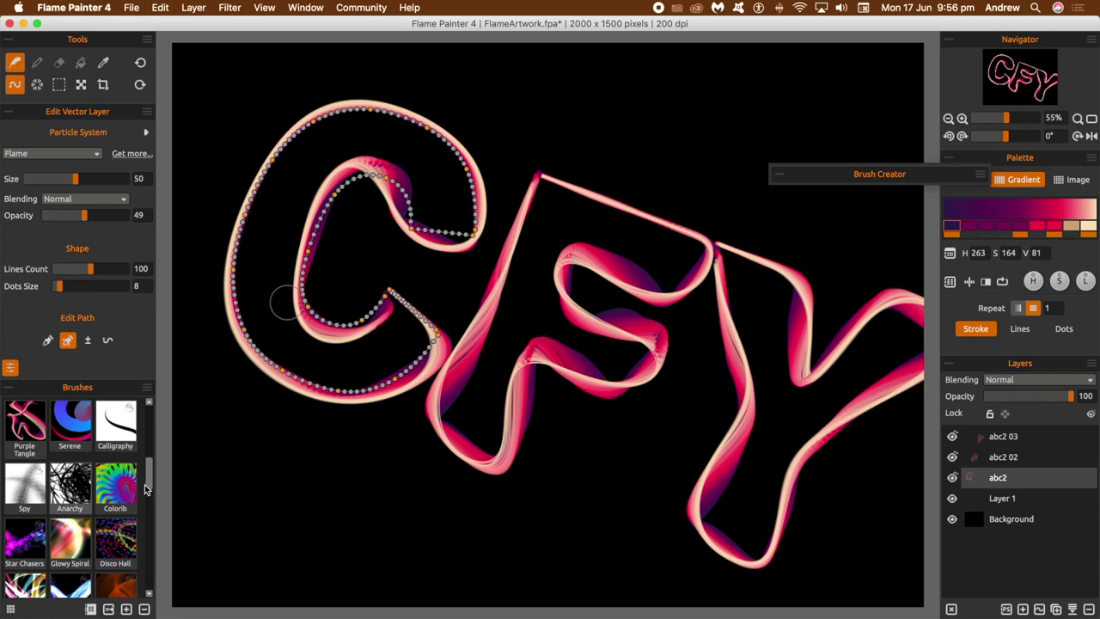
click(82, 541)
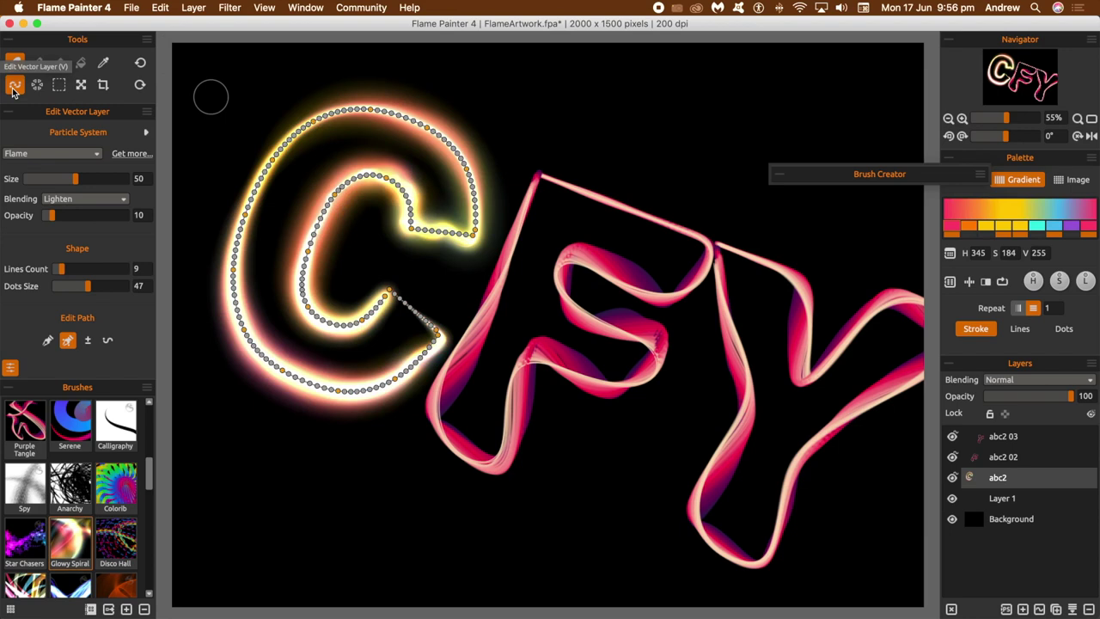
click(108, 341)
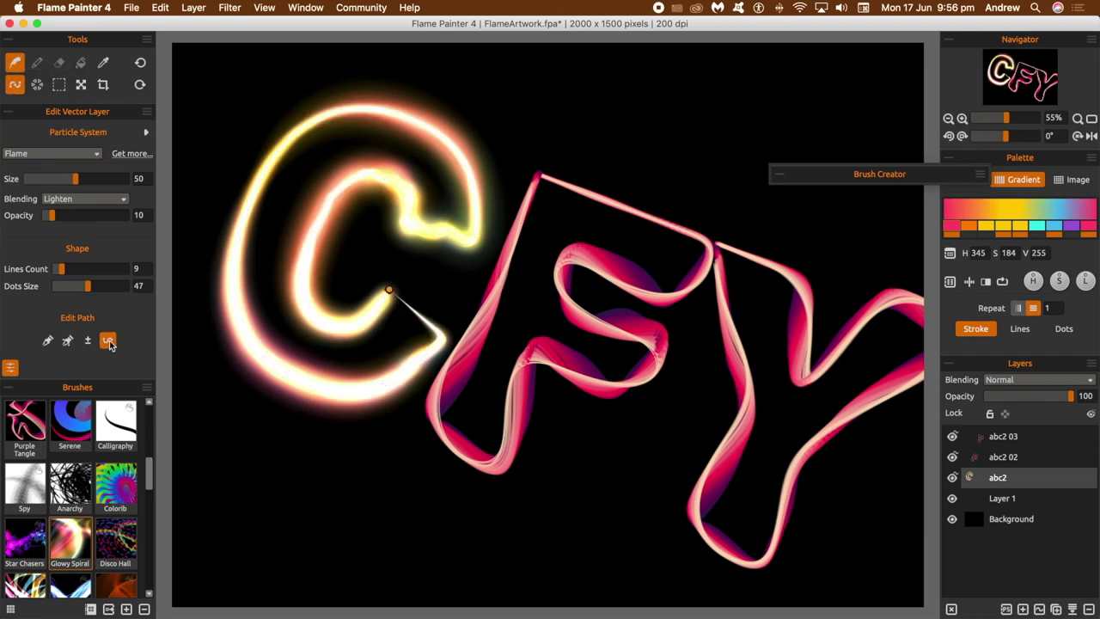
drag(388, 291, 430, 273)
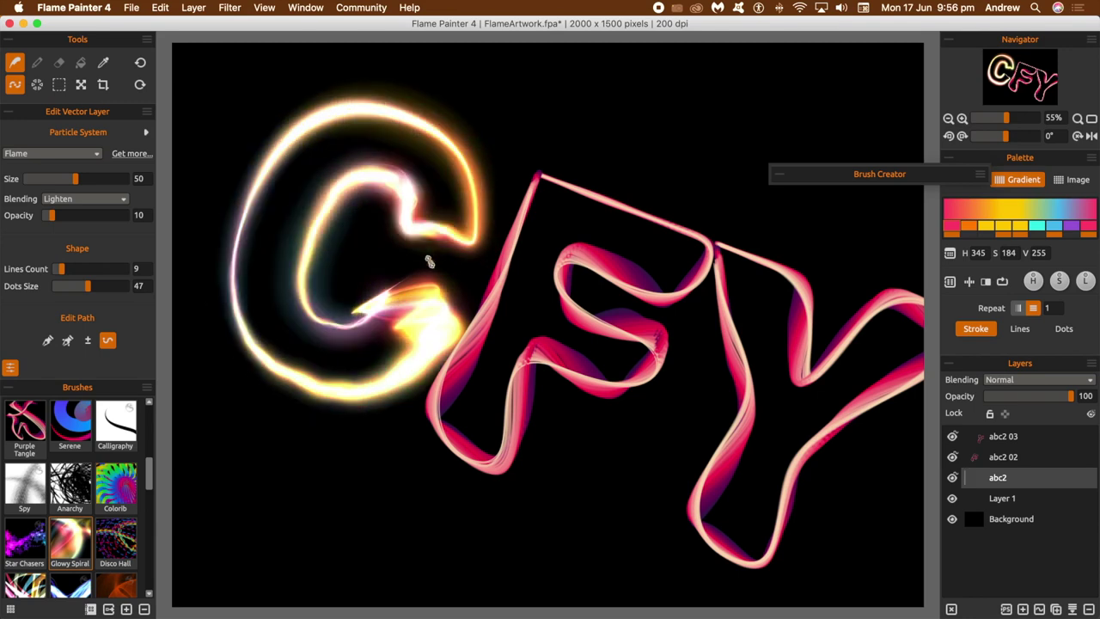
drag(380, 208, 349, 146)
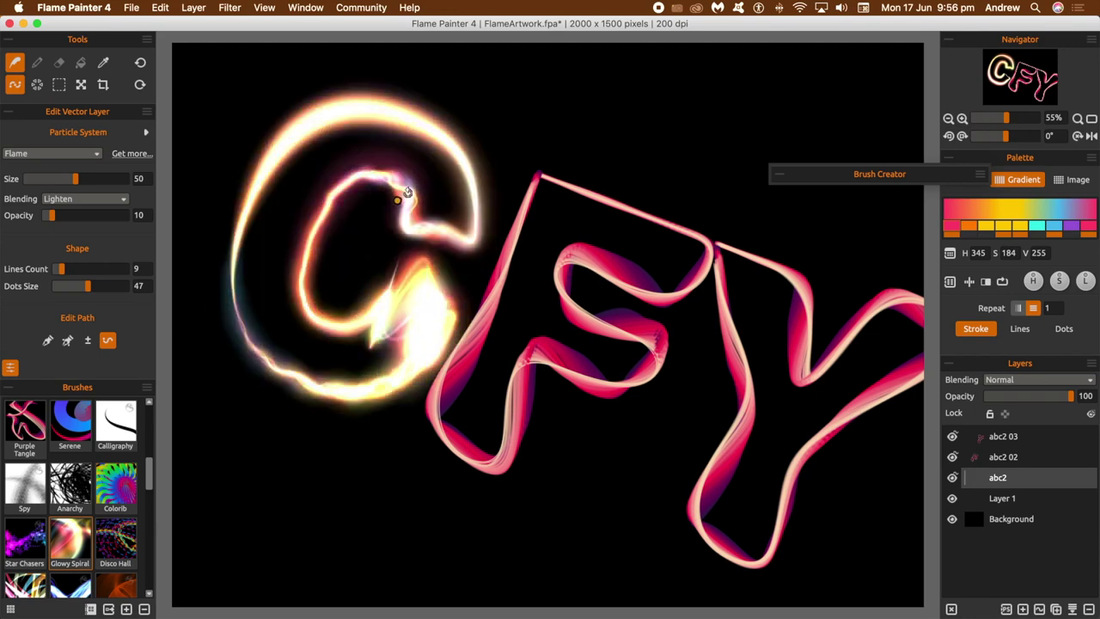
drag(397, 200, 507, 151)
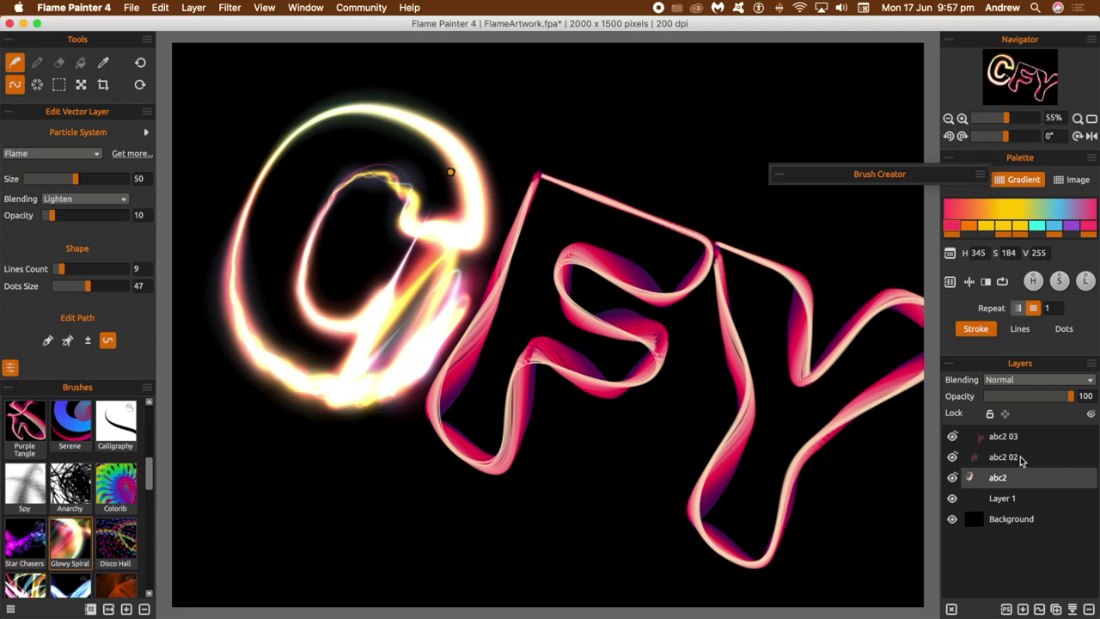
Rotate the glowing C to 53.37° and stretch it to 625 × 1300 px
click(83, 86)
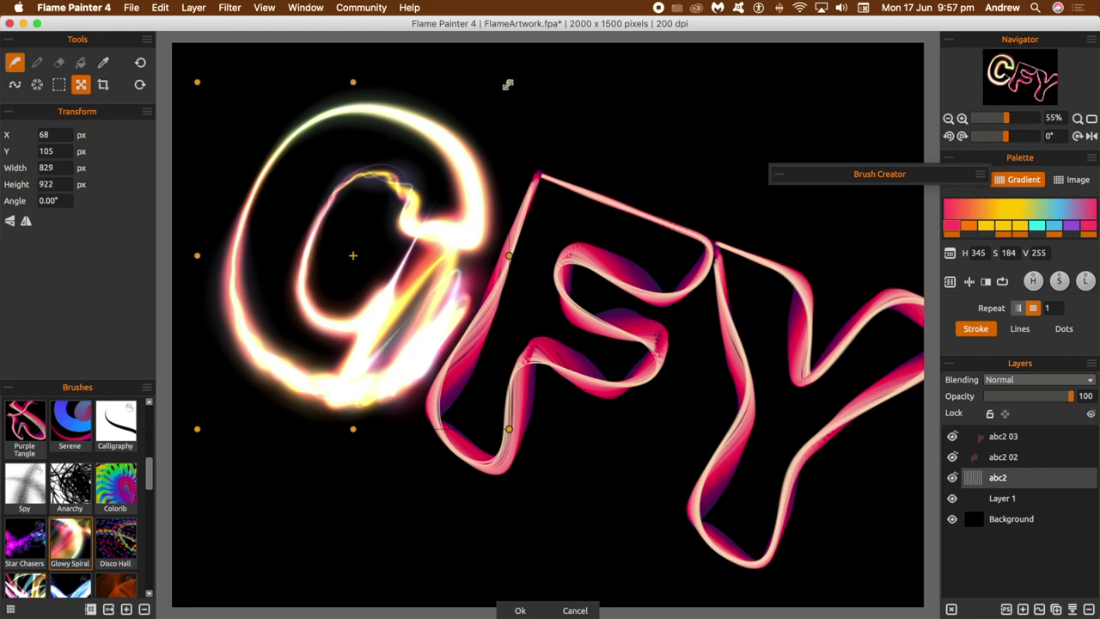
mouse_move(508, 84)
mouse_down()
mouse_move(431, 154)
mouse_move(434, 307)
mouse_move(521, 251)
mouse_move(515, 310)
mouse_up()
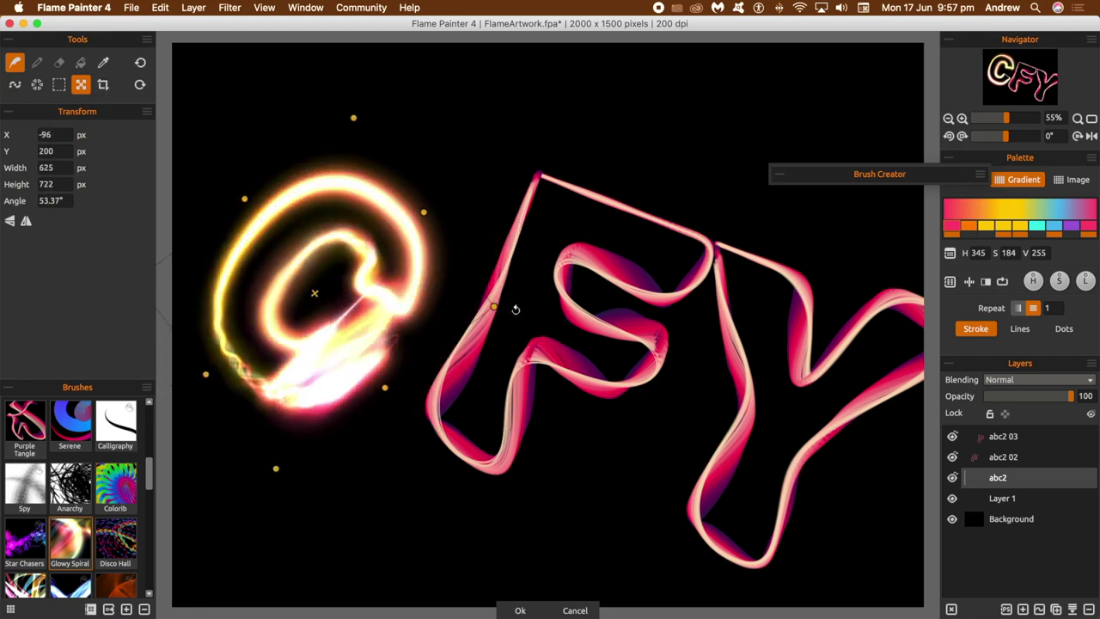
drag(422, 213, 611, 106)
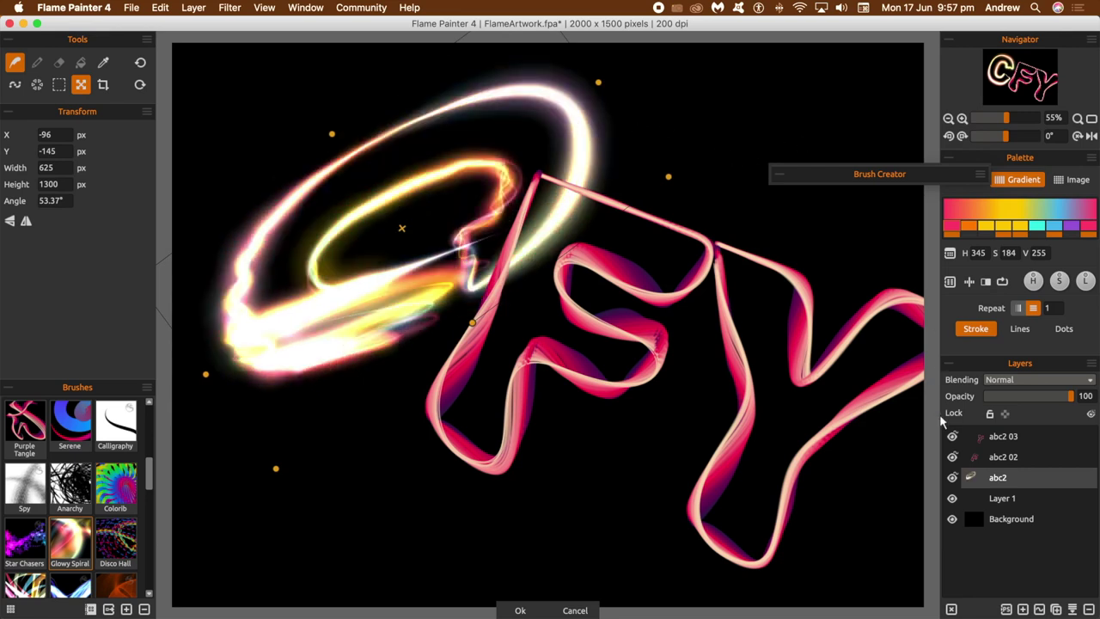
click(515, 610)
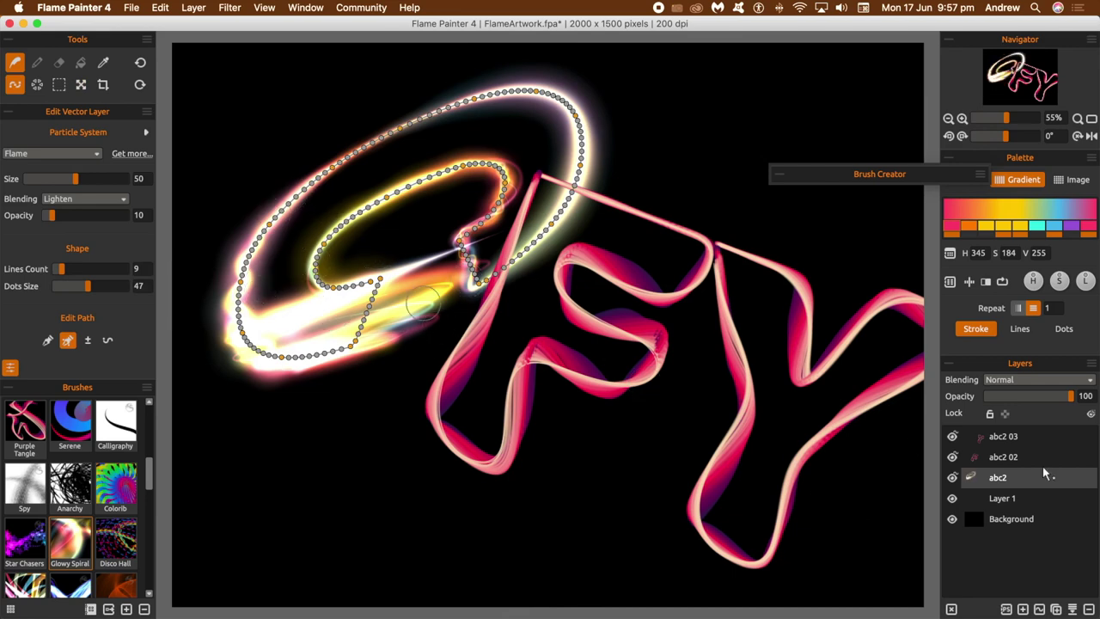
Repaint the F on layer abc2 02 with the Color Flare brush, then select layer abc2 03
click(1012, 458)
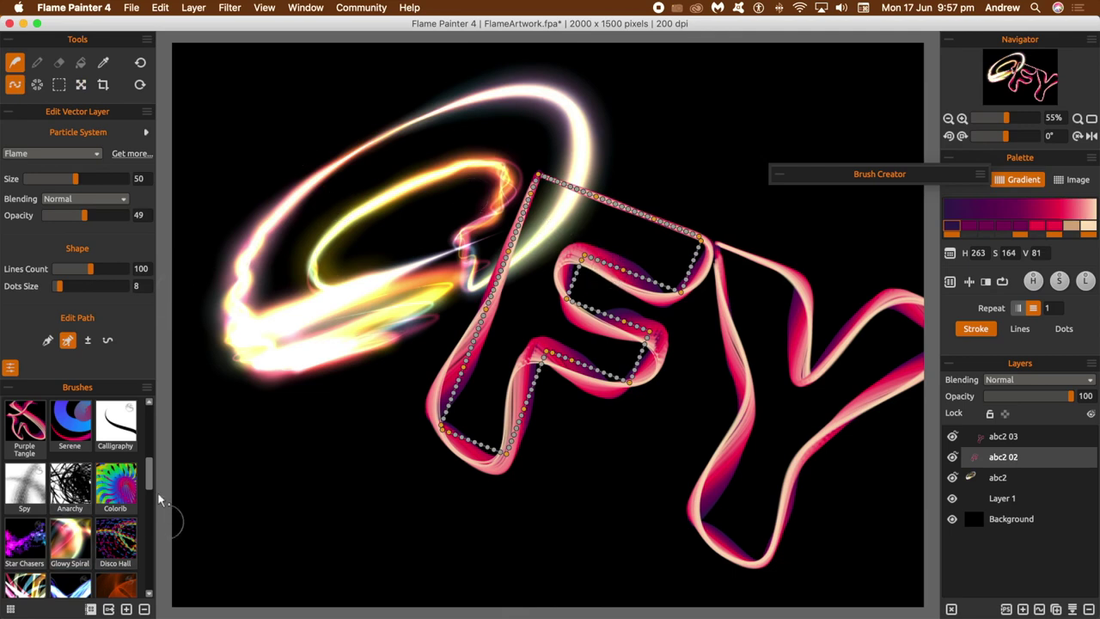
drag(150, 467, 152, 519)
click(30, 506)
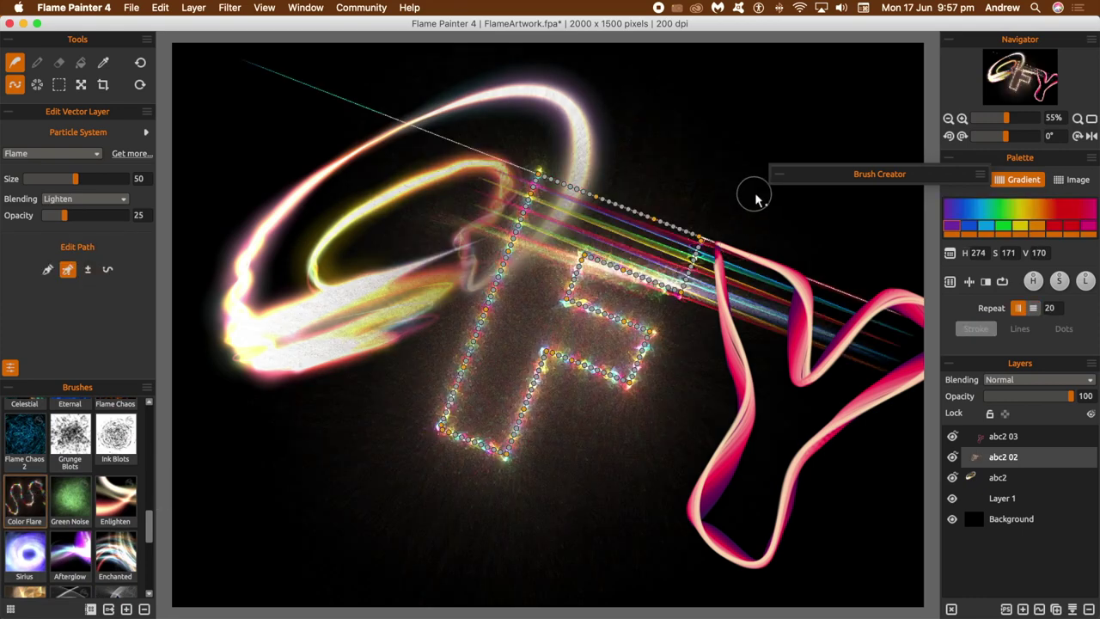
click(1027, 438)
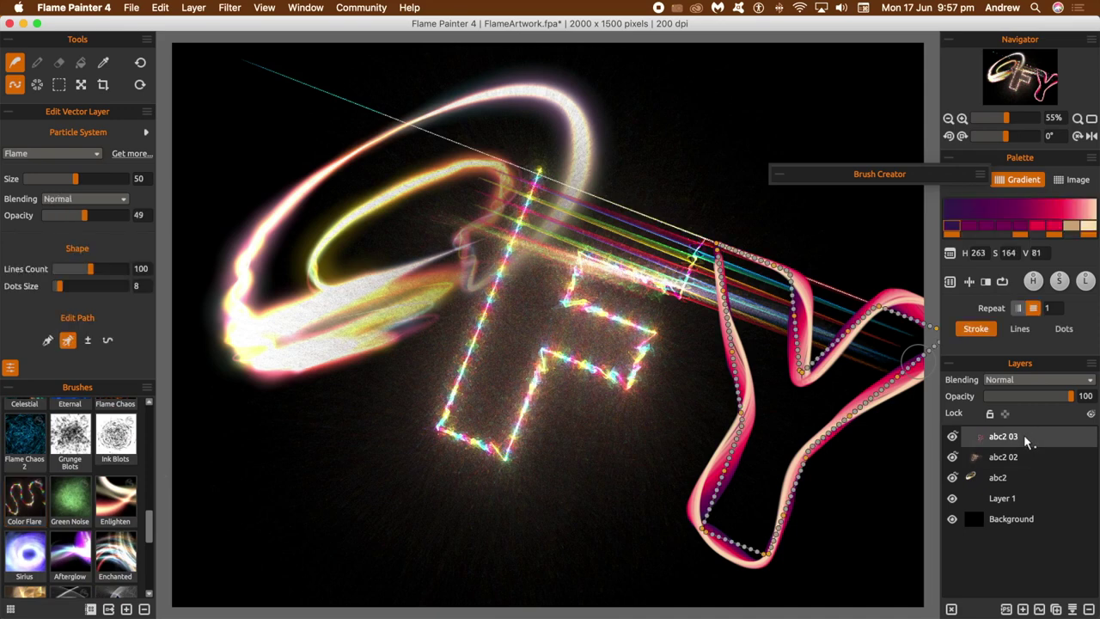
Paint the Y with the Enchanted brush at size 88 and 23 lines
click(120, 554)
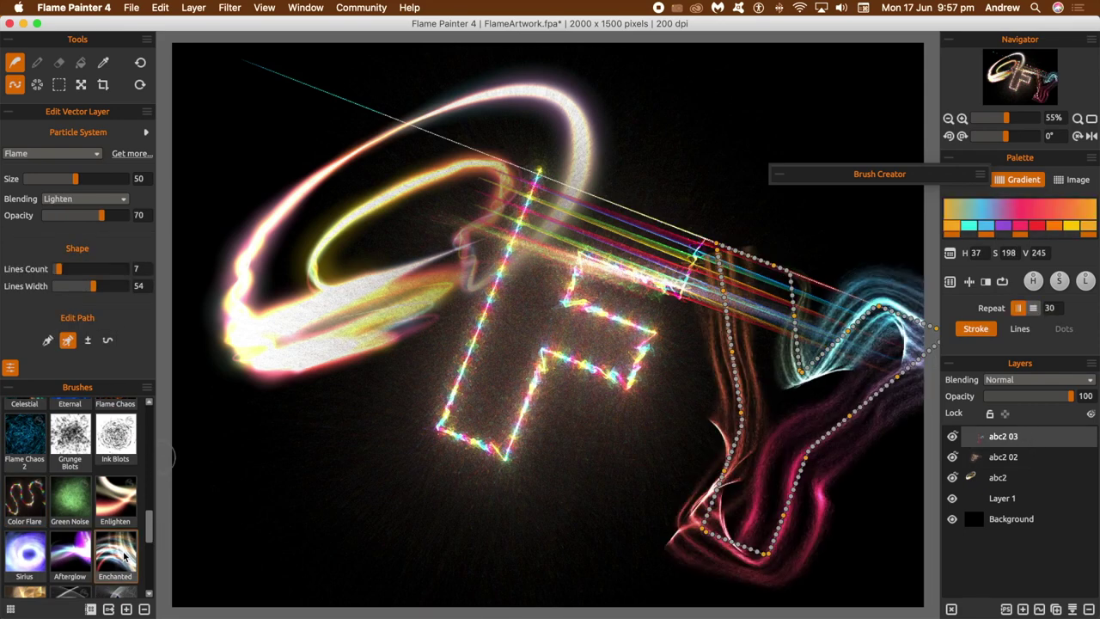
drag(76, 179, 96, 182)
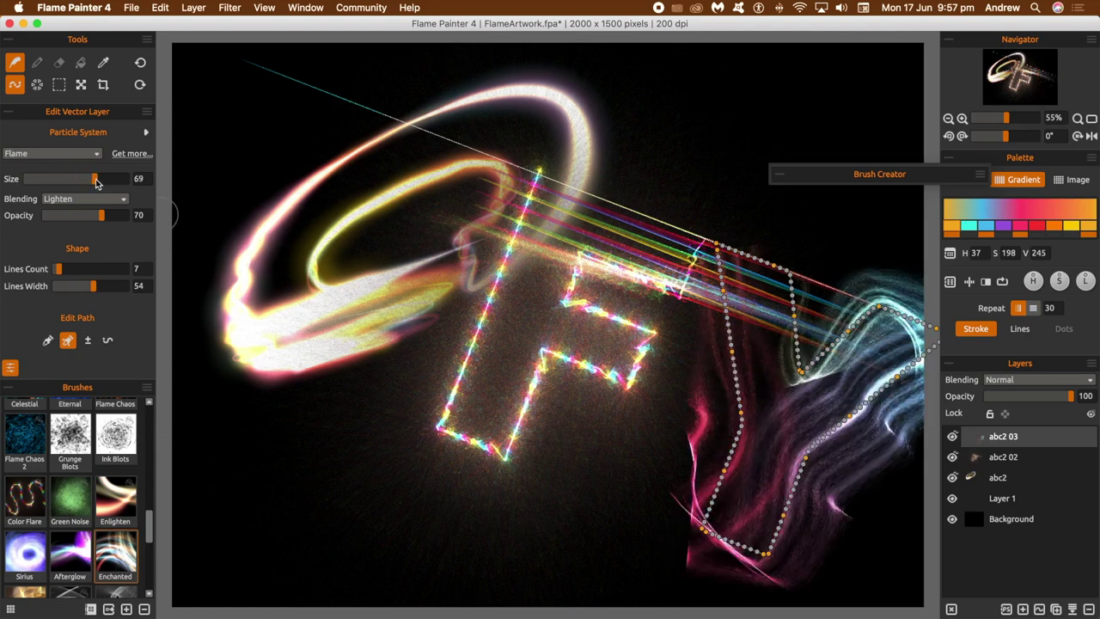
drag(98, 182, 116, 182)
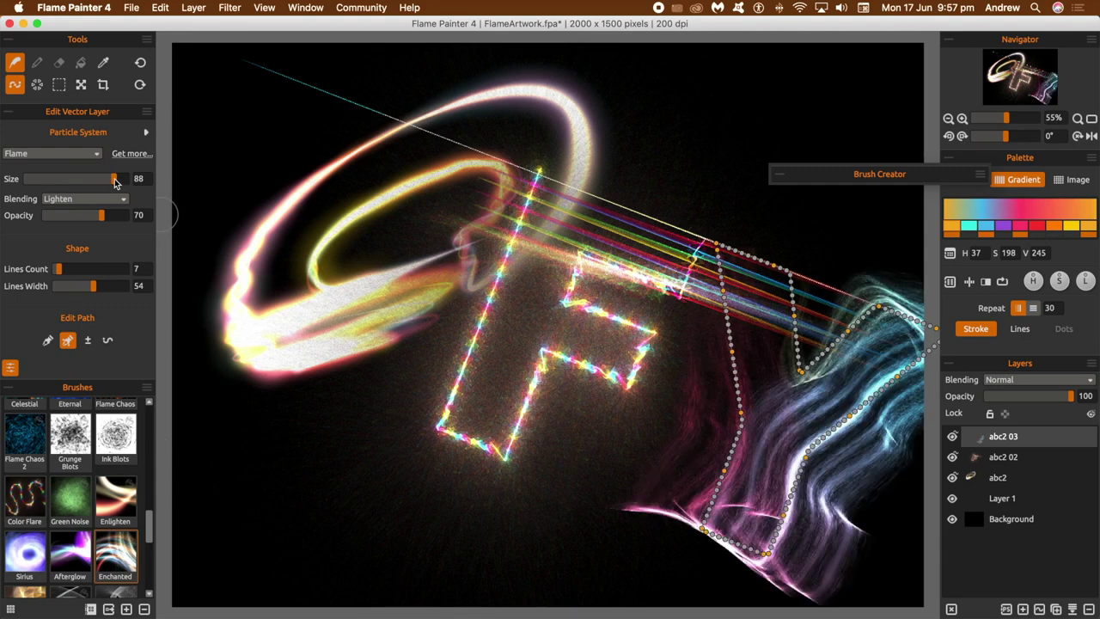
drag(61, 270, 71, 272)
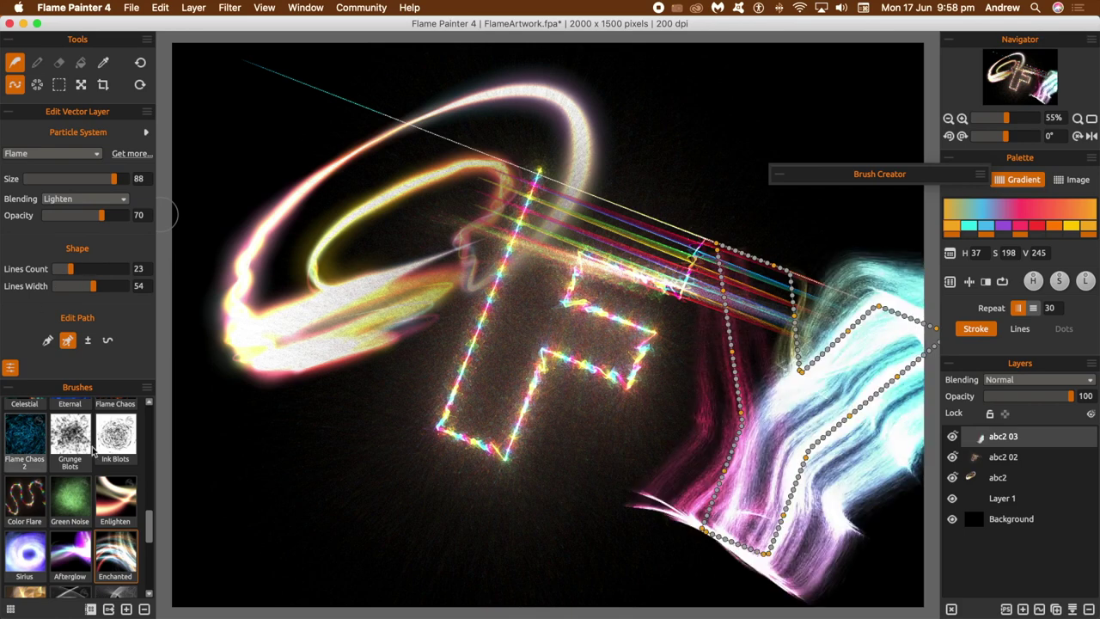
Set the particle system to Liner, then try the Impression and Round brushes on the Y
click(45, 153)
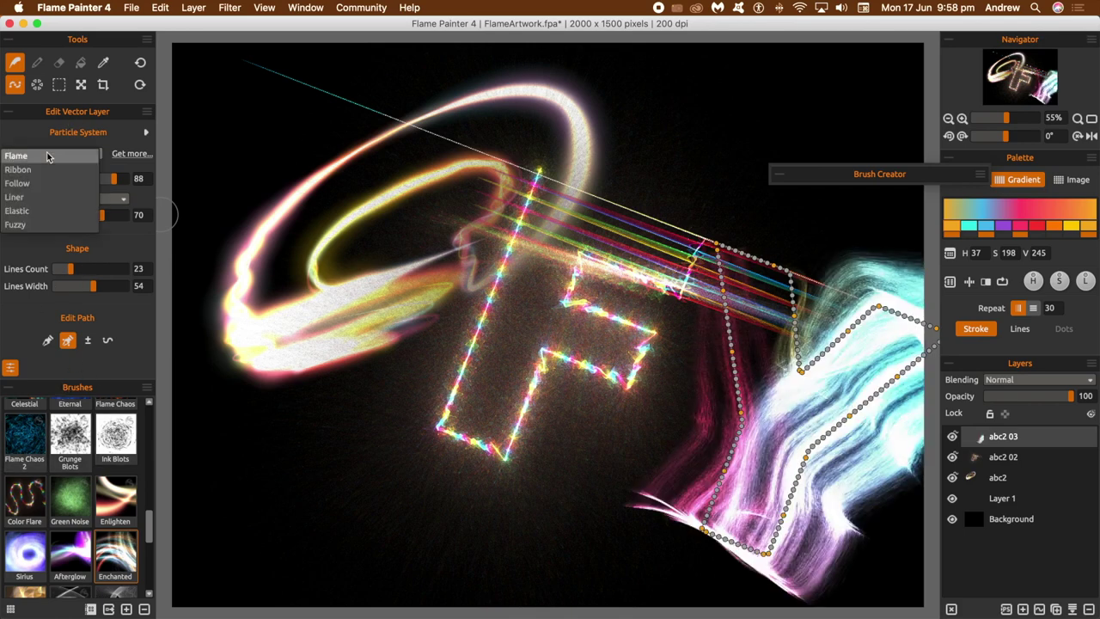
click(34, 196)
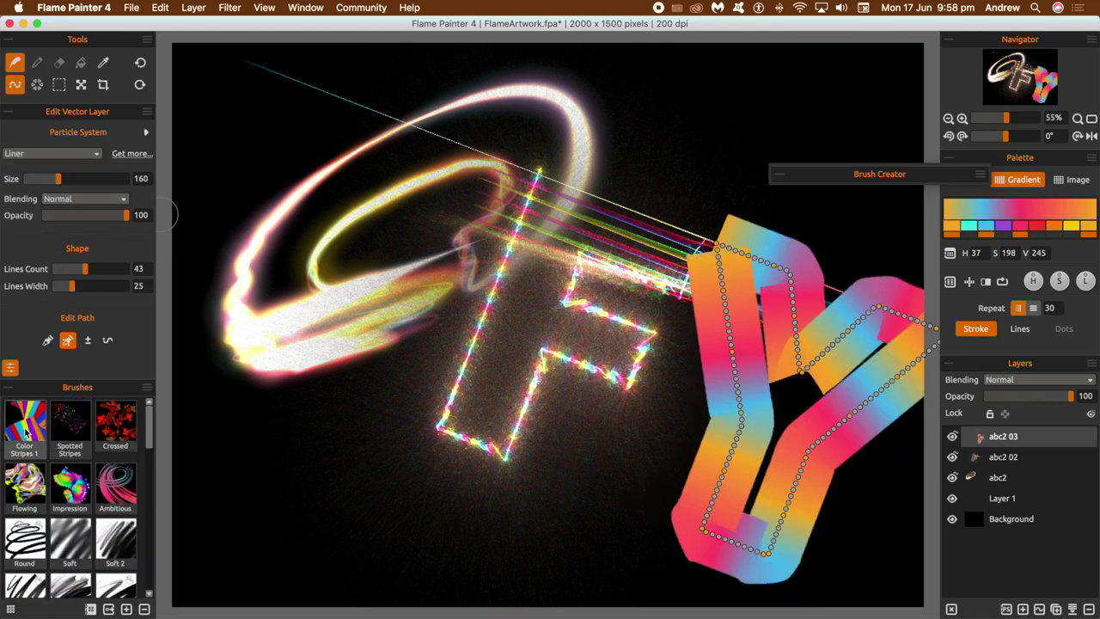
click(72, 493)
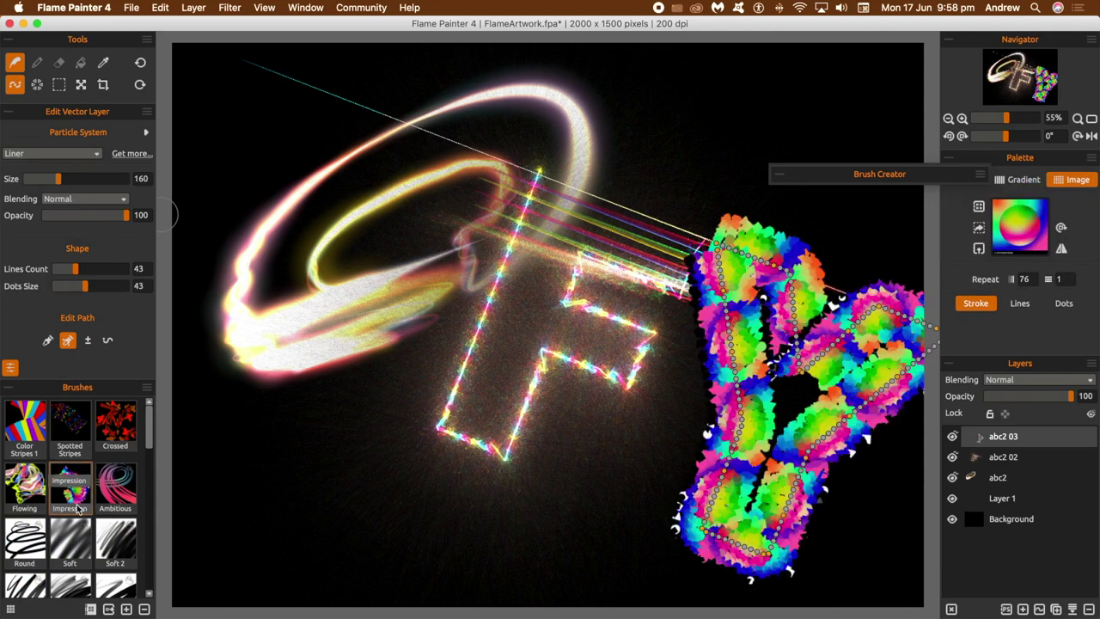
click(30, 543)
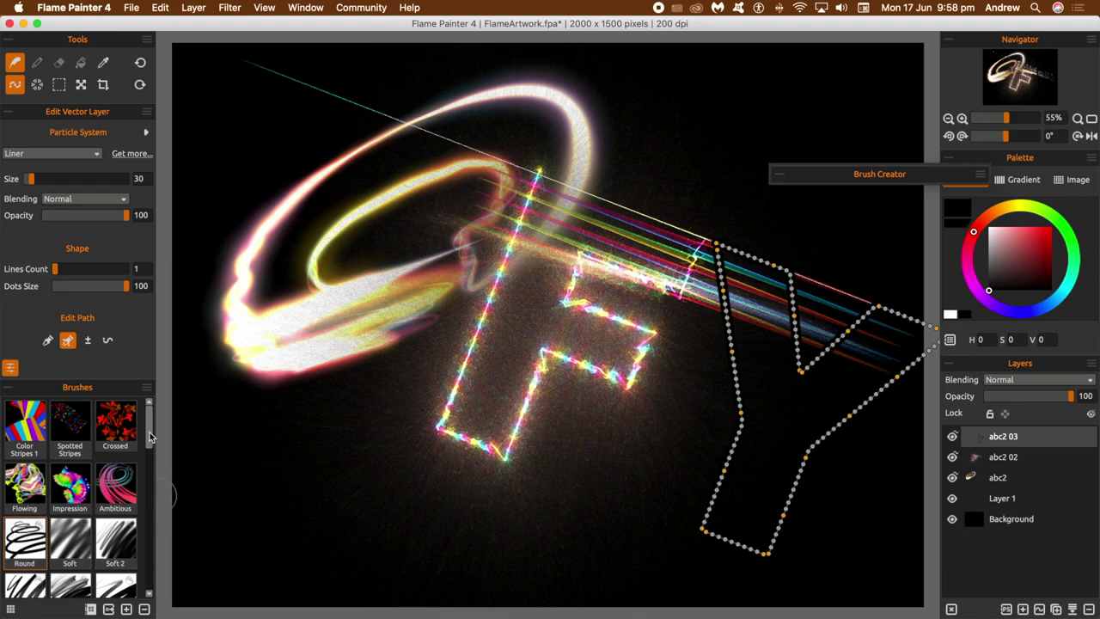
Repaint the Y on layer abc2 03 as a thick orange Orangerie ribbon
drag(149, 436, 145, 526)
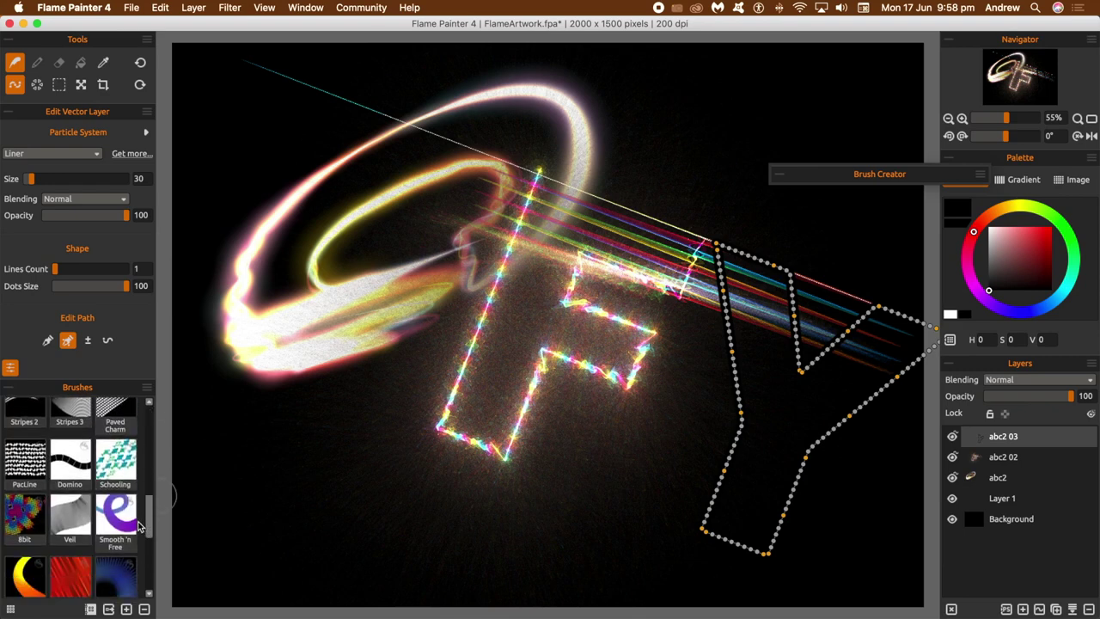
click(30, 576)
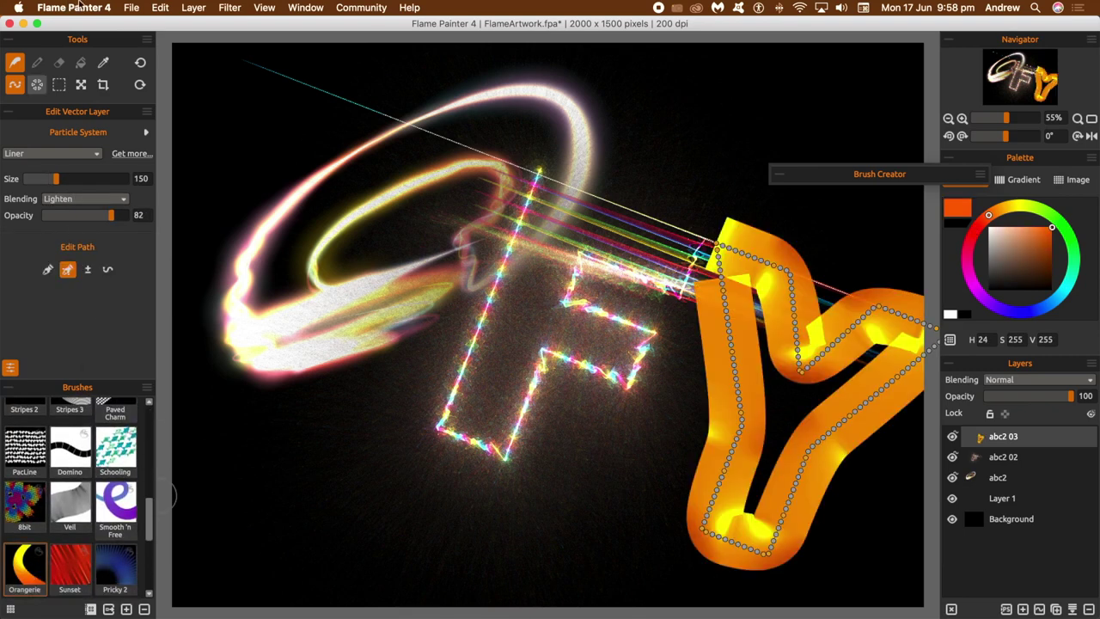